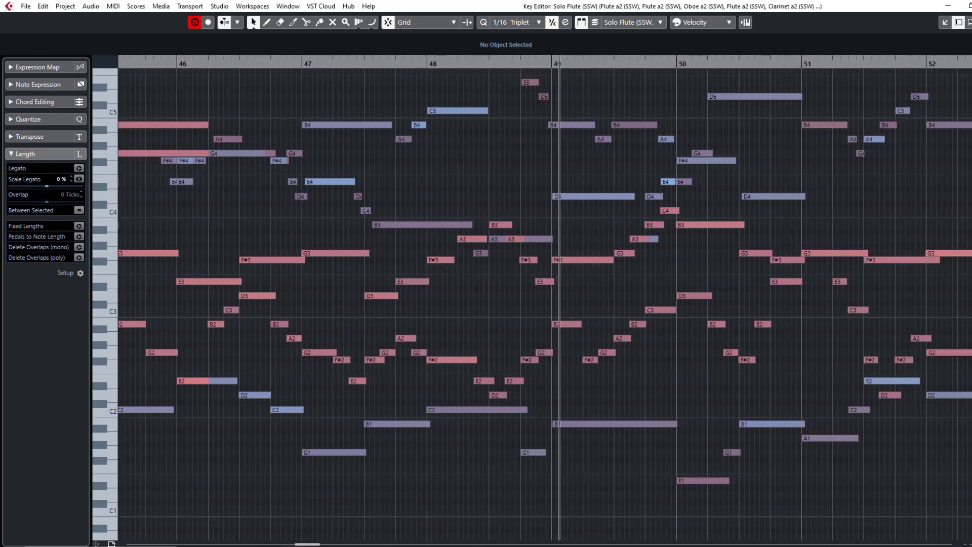
scroll(886, 429, "up", 2)
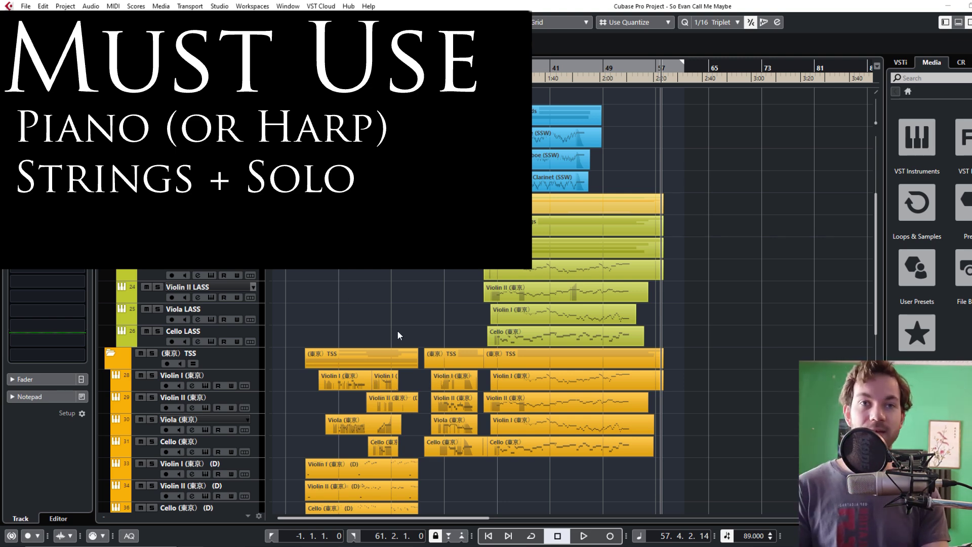
Look over the string, brass and keyboard tracks in the arrangement.
scroll(398, 317, "down", 10)
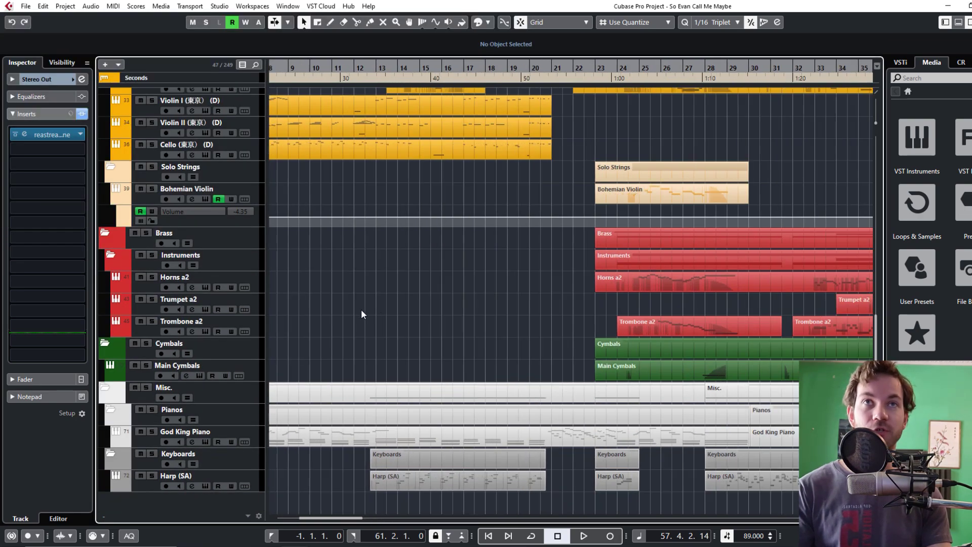
scroll(405, 314, "up", 8)
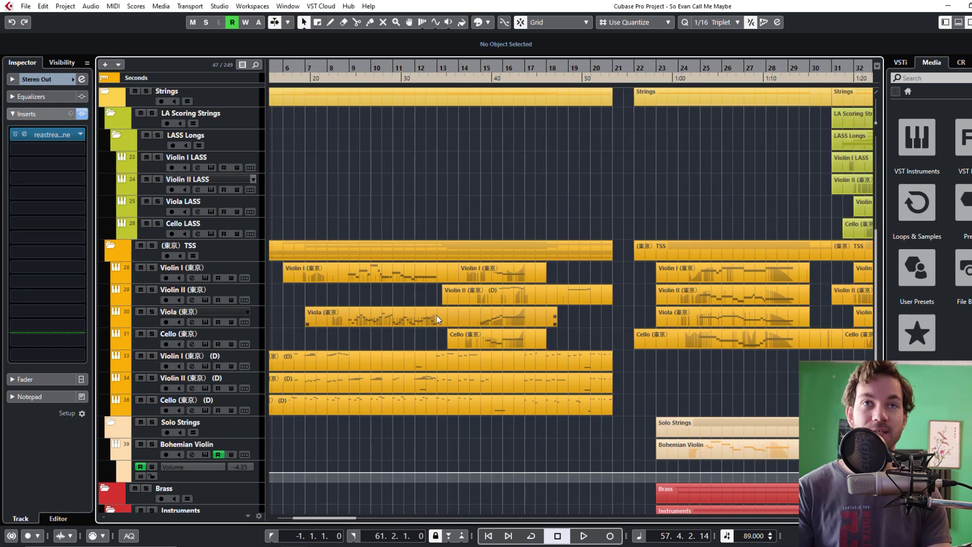
scroll(455, 314, "down", 2)
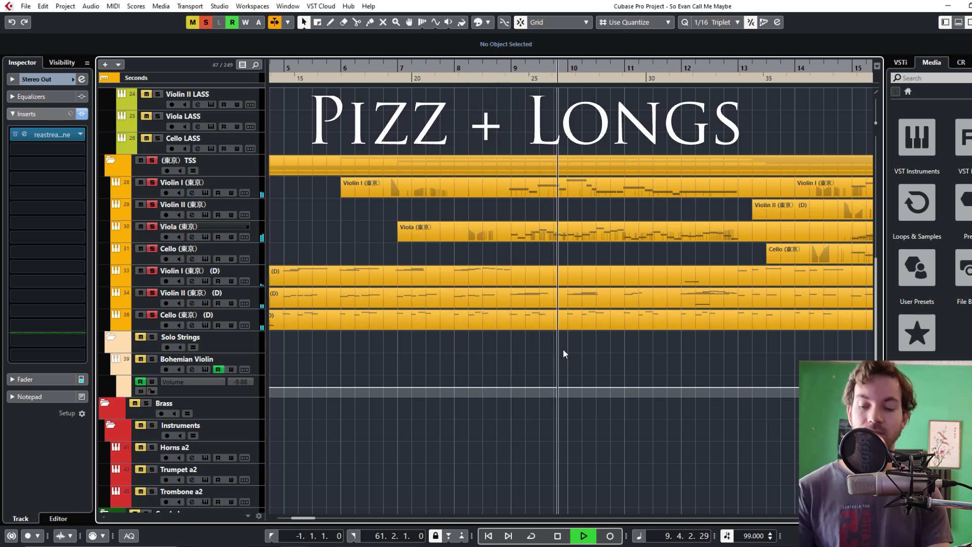
Follow the playback of the soloed (東京) TSS strings through the pizzicato, long and short passages, and stop it at the end of bar 20.
scroll(500, 344, "right", 5)
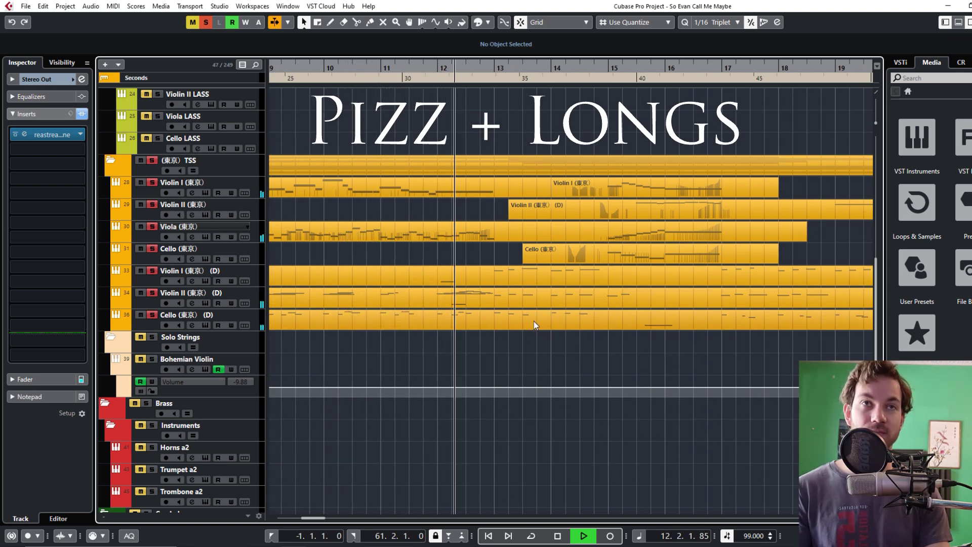
scroll(534, 321, "right", 1)
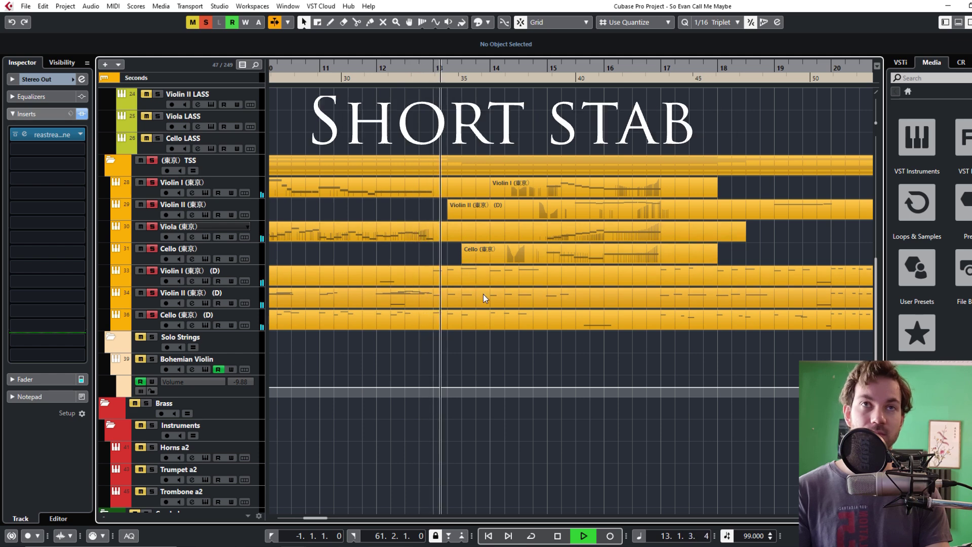
scroll(485, 297, "right", 1)
scroll(486, 299, "right", 1)
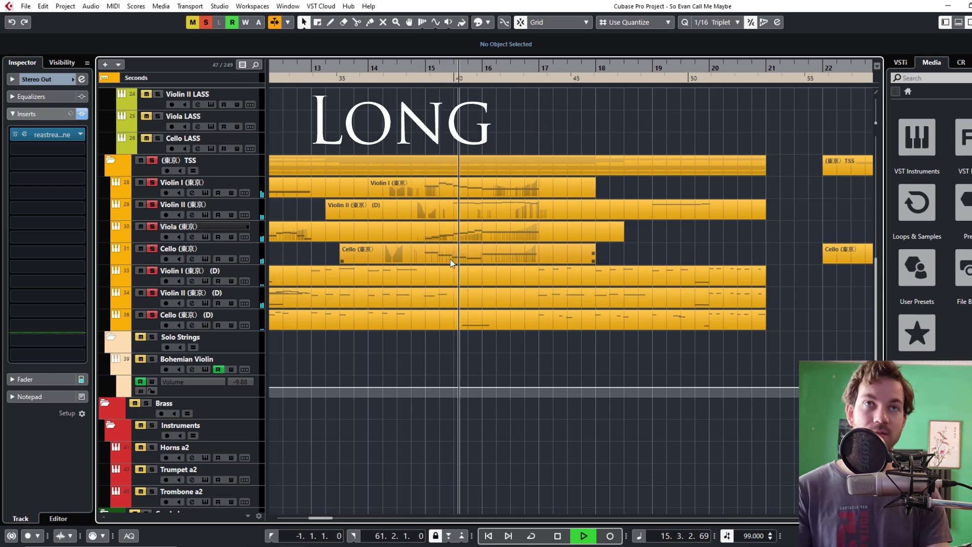
scroll(531, 345, "right", 1)
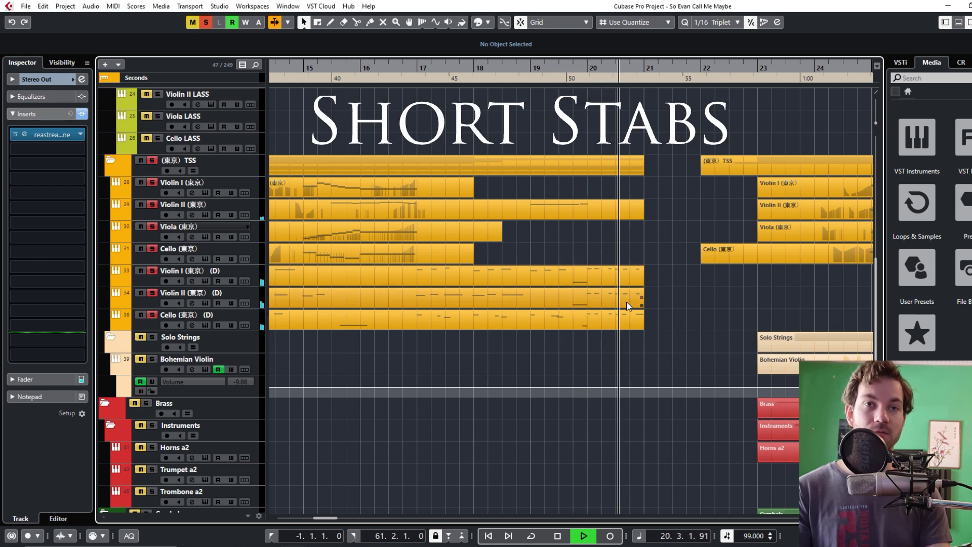
key("space")
key("g")
key("g")
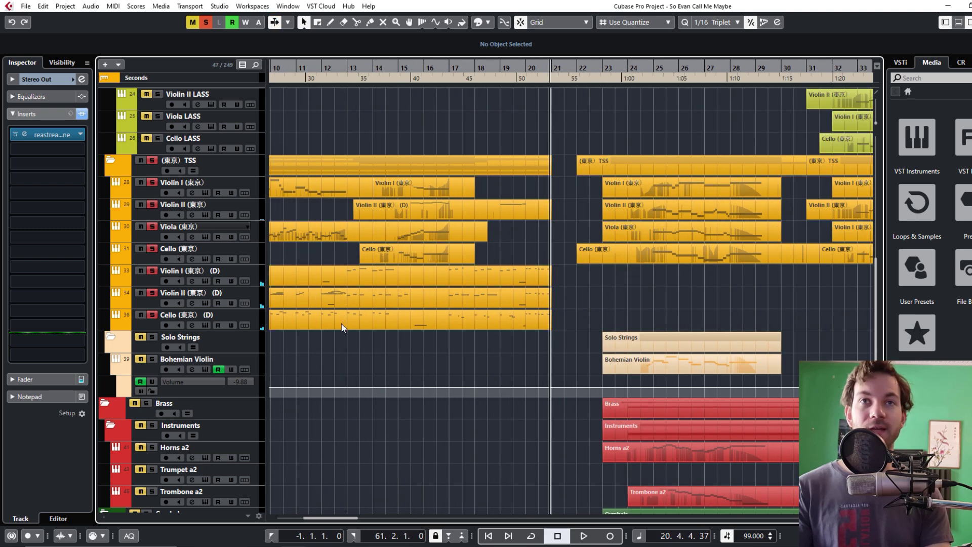
Select the Violin I (東京) and Viola (東京) parts around bars 9 to 13 to point them out, and clear the selection.
scroll(439, 349, "left", 3)
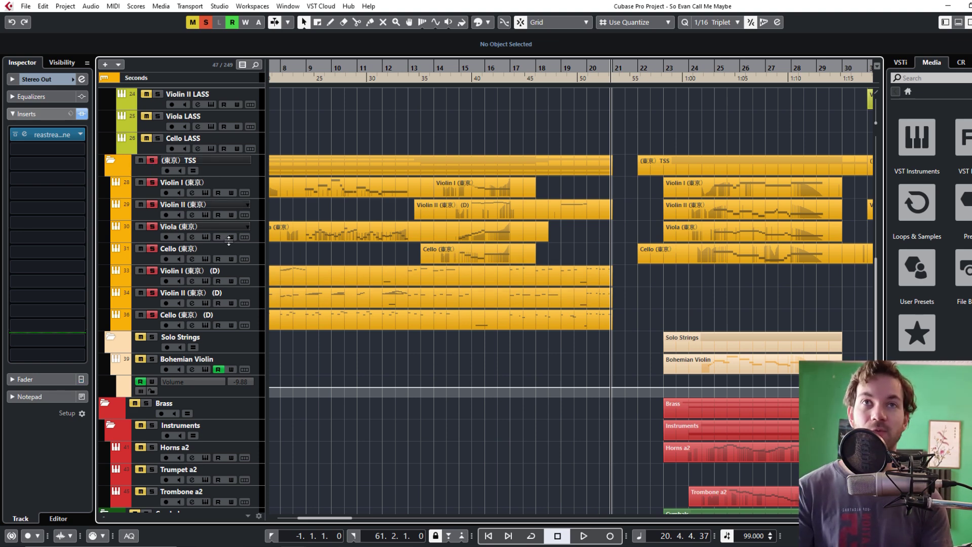
scroll(431, 238, "up", 4)
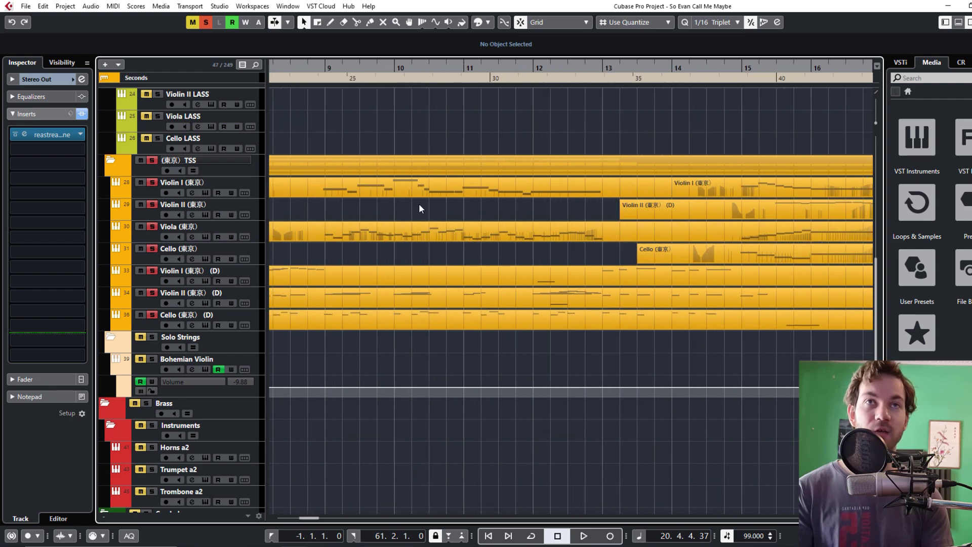
left_click(418, 195)
left_click_drag(445, 248, 422, 203)
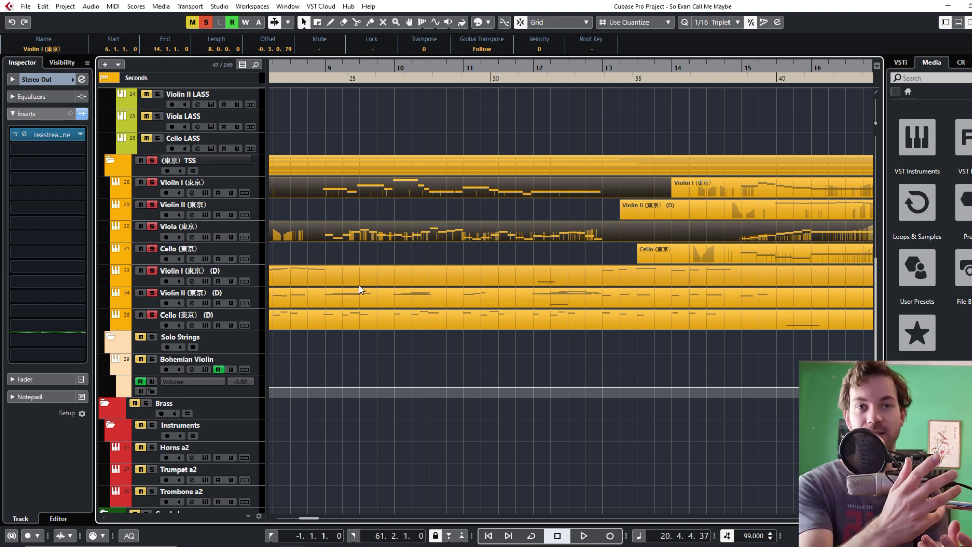
left_click(460, 355)
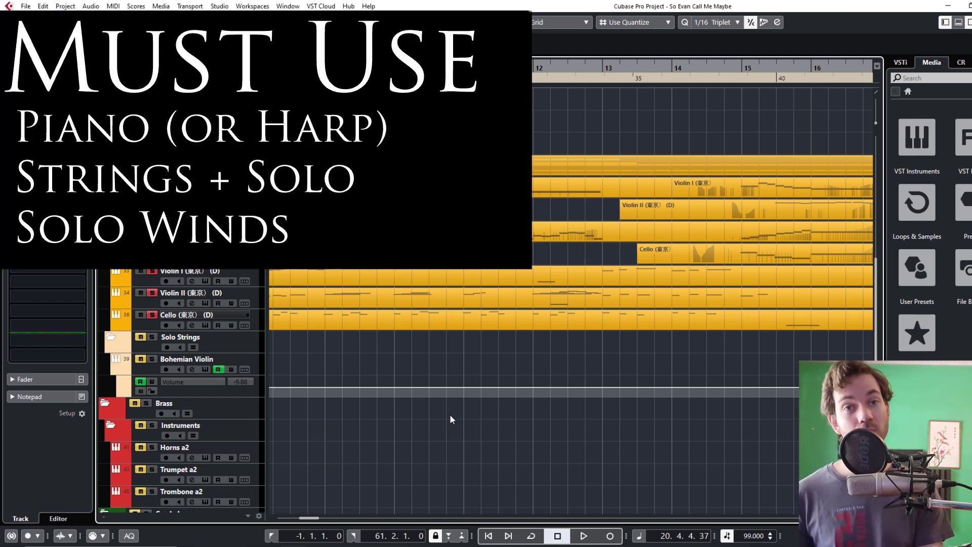
Examine the woodwind ensemble and solo wind parts leading up to bar 21.
scroll(532, 395, "up", 10)
scroll(531, 395, "down", 4)
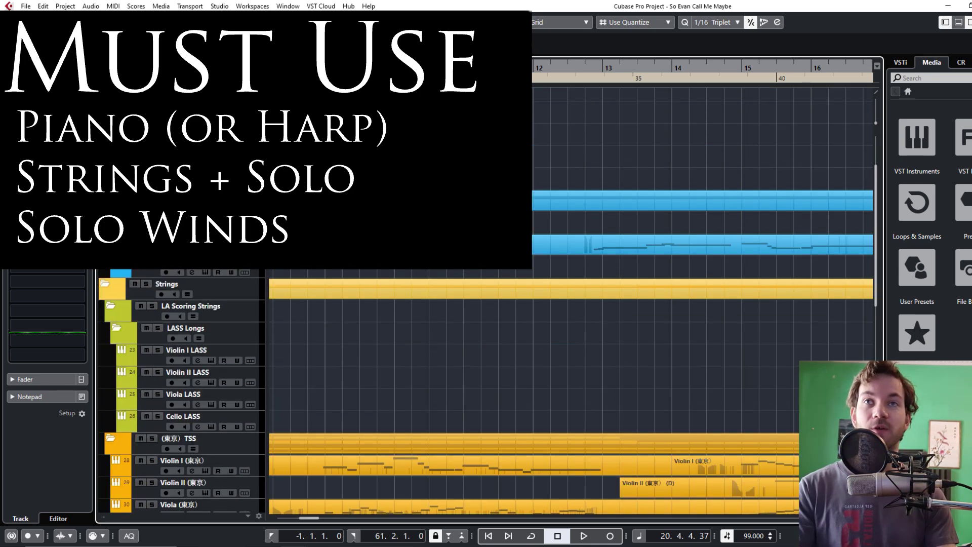
scroll(531, 394, "right", 2)
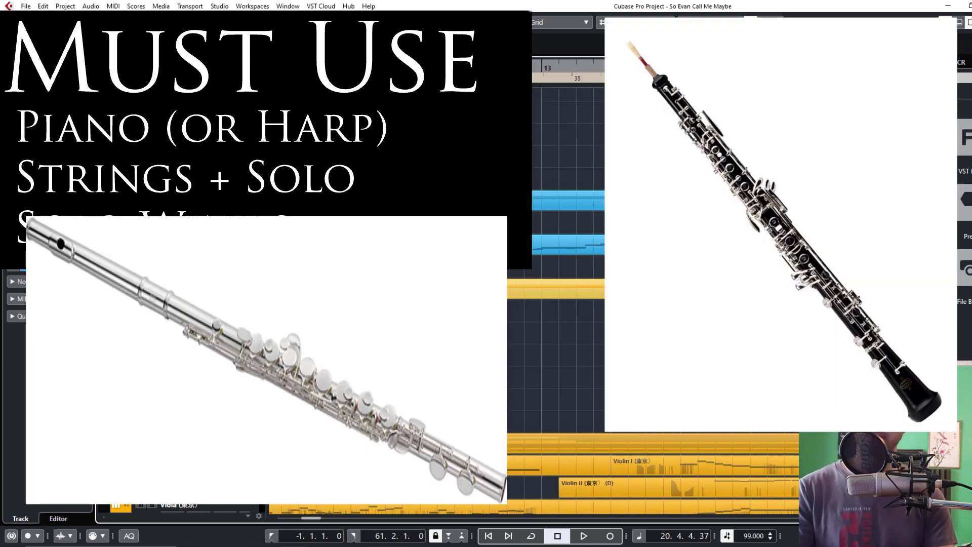
scroll(688, 481, "right", 2)
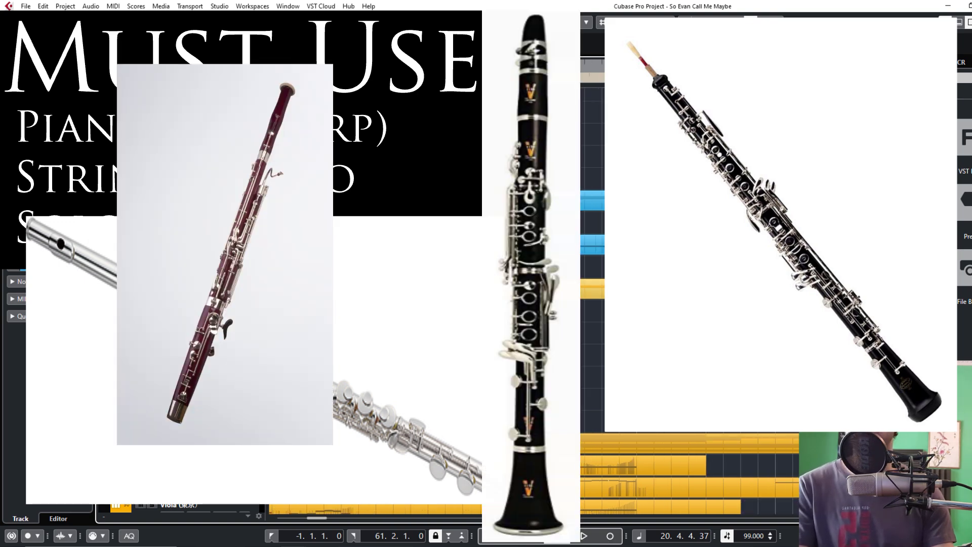
scroll(689, 481, "left", 2)
scroll(688, 481, "right", 4)
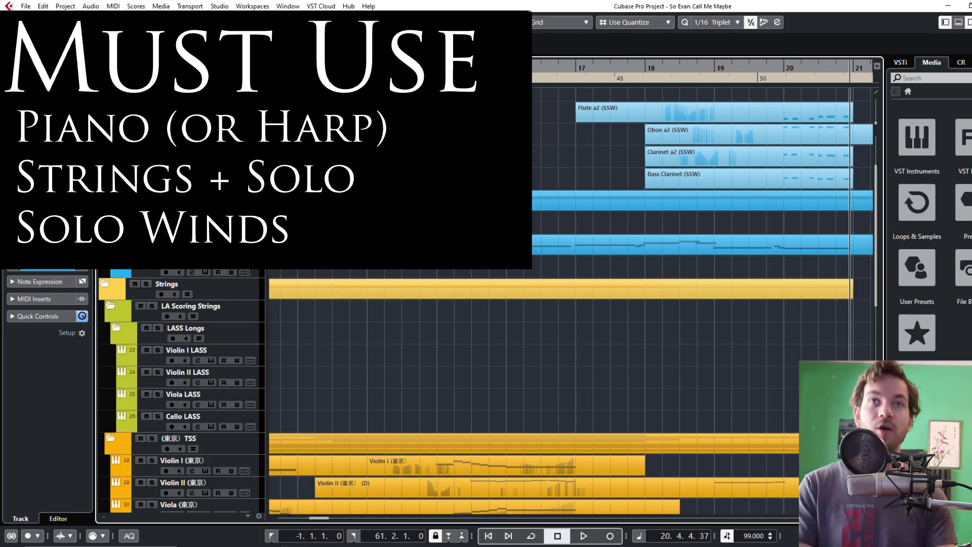
scroll(658, 355, "left", 2)
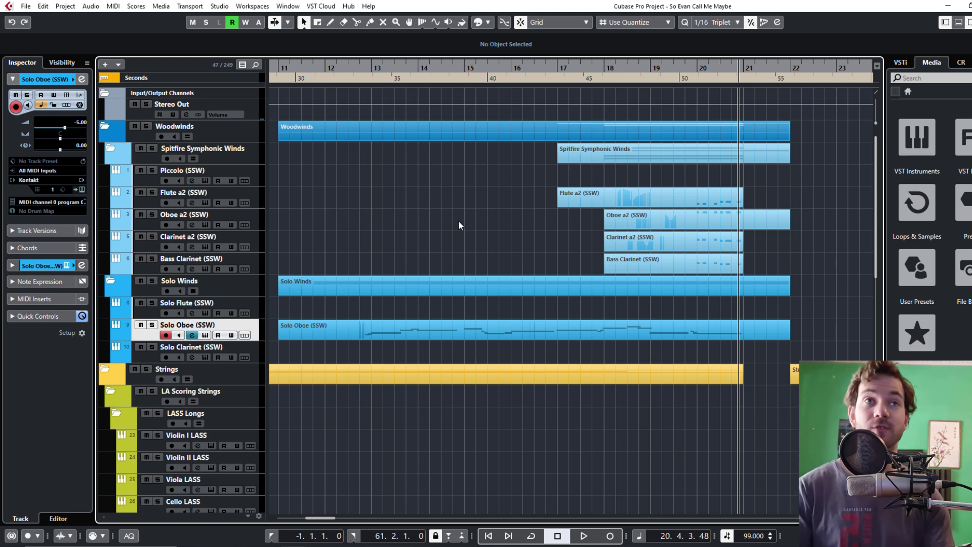
Examine how the woodwinds, strings, solo violin, brass, cymbals, piano and harp are distributed across the arrangement.
scroll(599, 268, "right", 2)
scroll(599, 268, "down", 6)
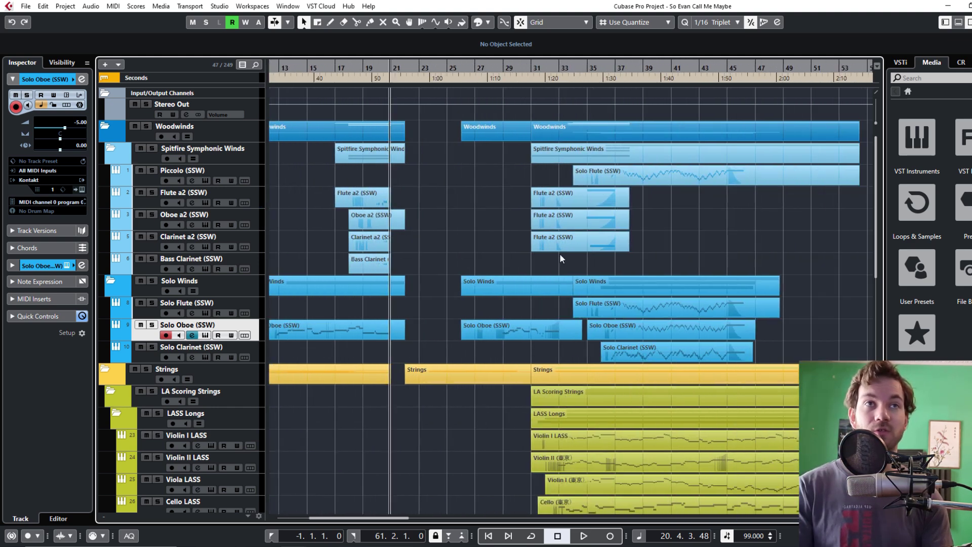
scroll(497, 193, "down", 10)
scroll(524, 209, "left", 8)
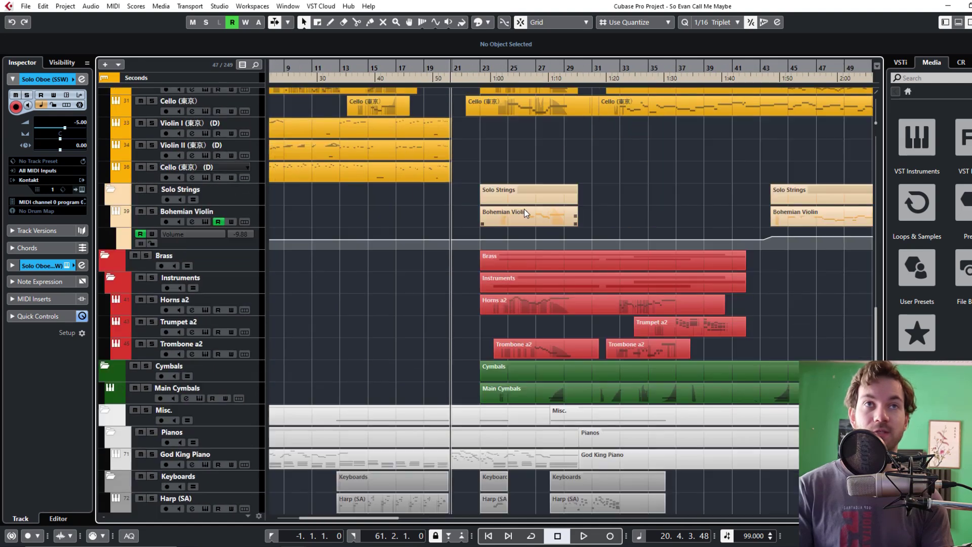
scroll(471, 471, "down", 4)
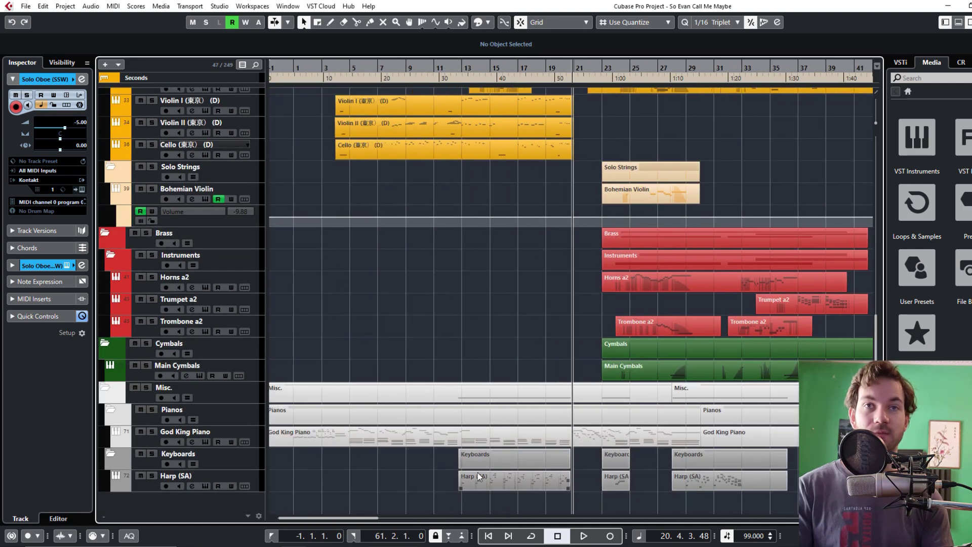
scroll(522, 303, "up", 3)
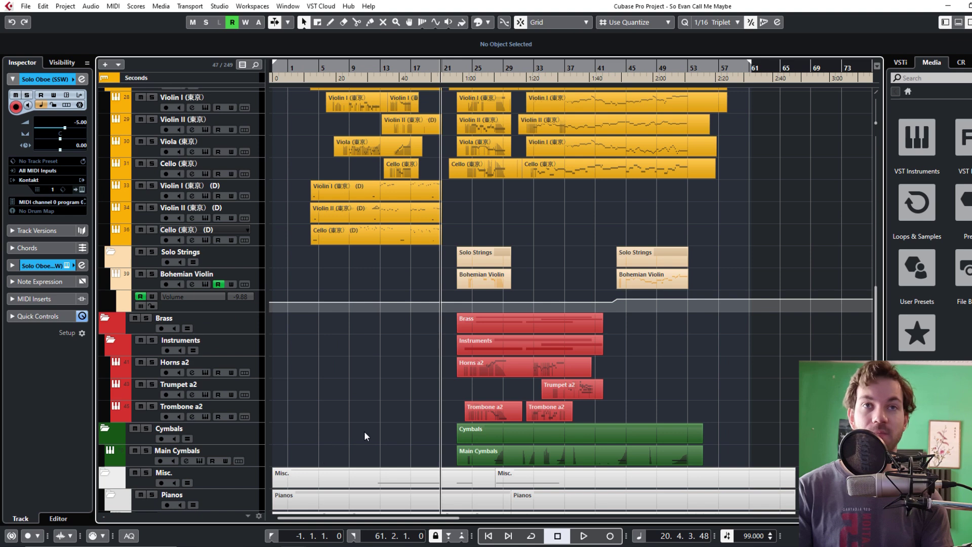
scroll(365, 428, "up", 3)
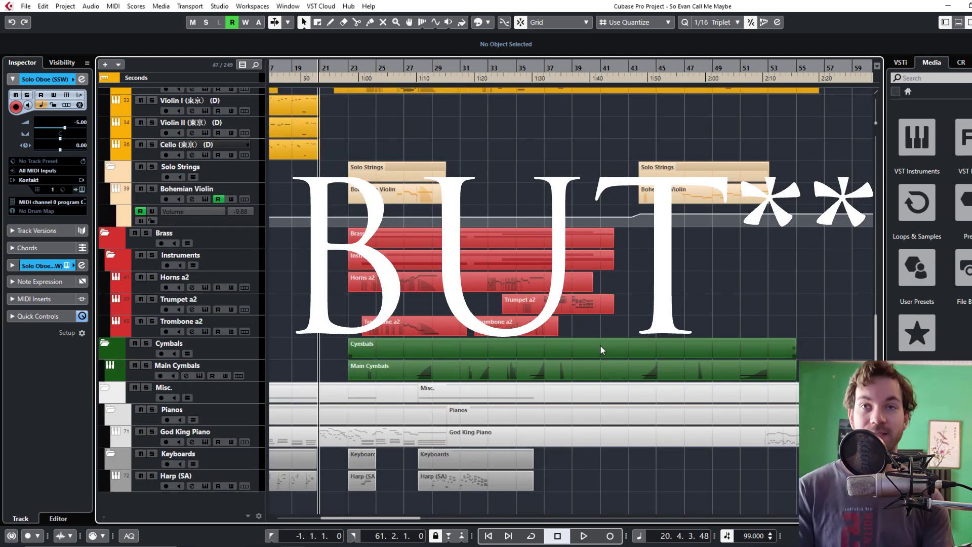
scroll(388, 382, "up", 4)
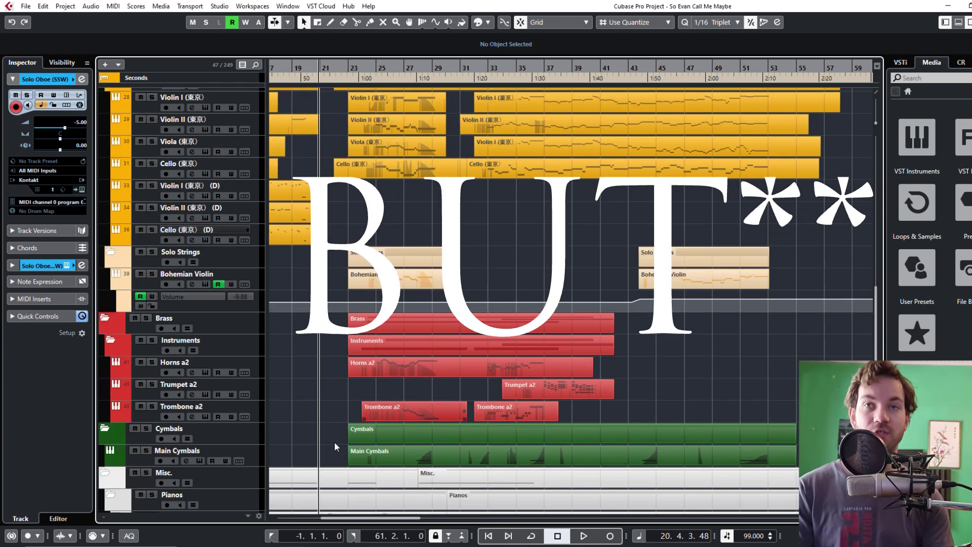
Select the Main Cymbals track and review the string, brass, piano and harp parts around it.
left_click(251, 460)
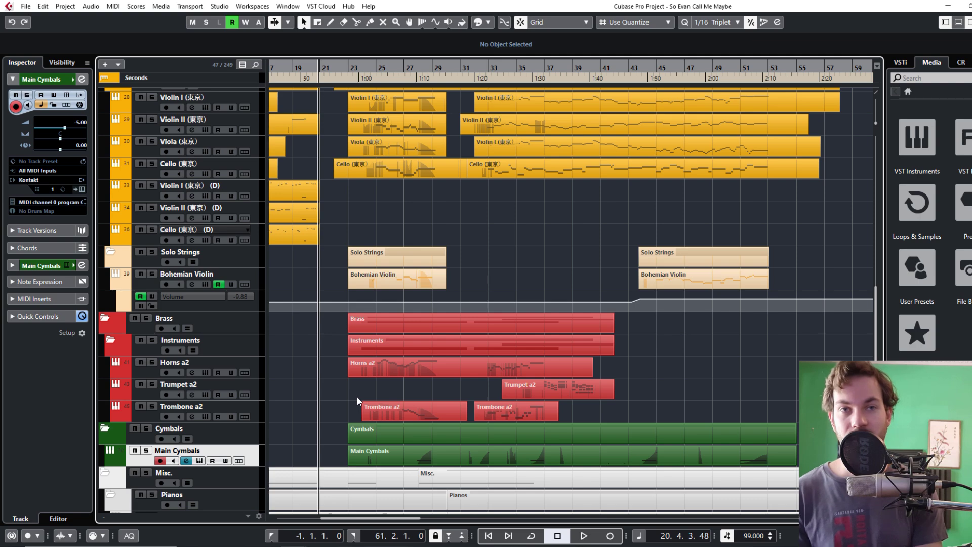
scroll(509, 236, "left", 4)
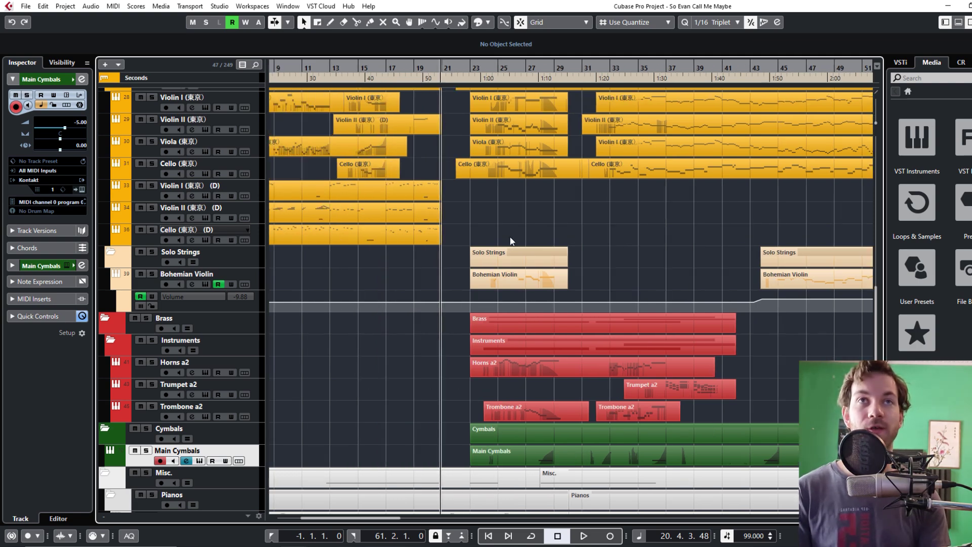
scroll(607, 253, "up", 10)
scroll(722, 299, "down", 8)
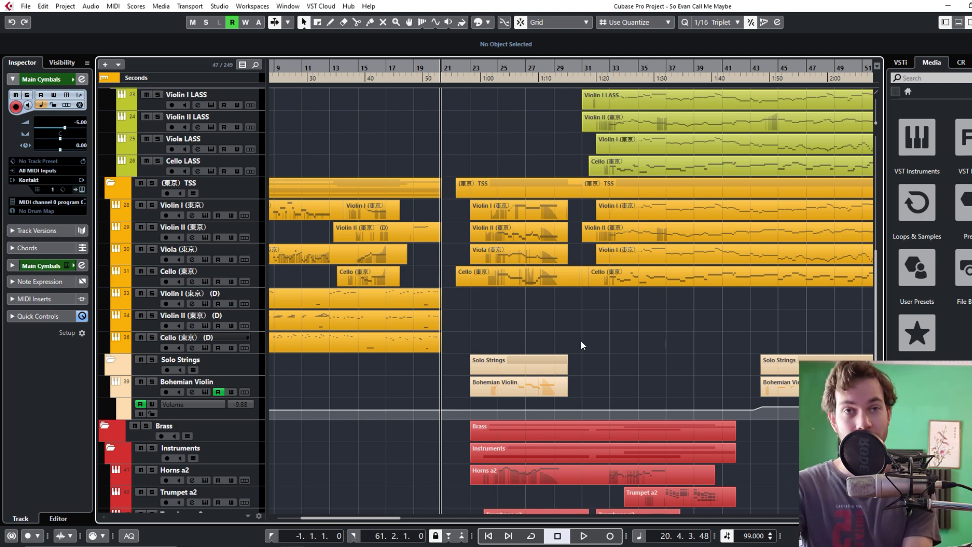
scroll(600, 351, "down", 5)
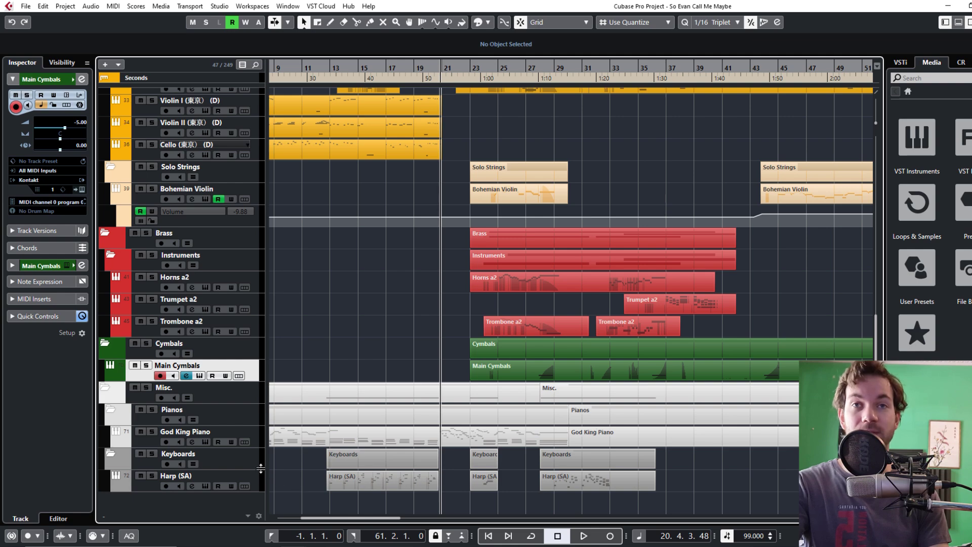
scroll(334, 492, "left", 4)
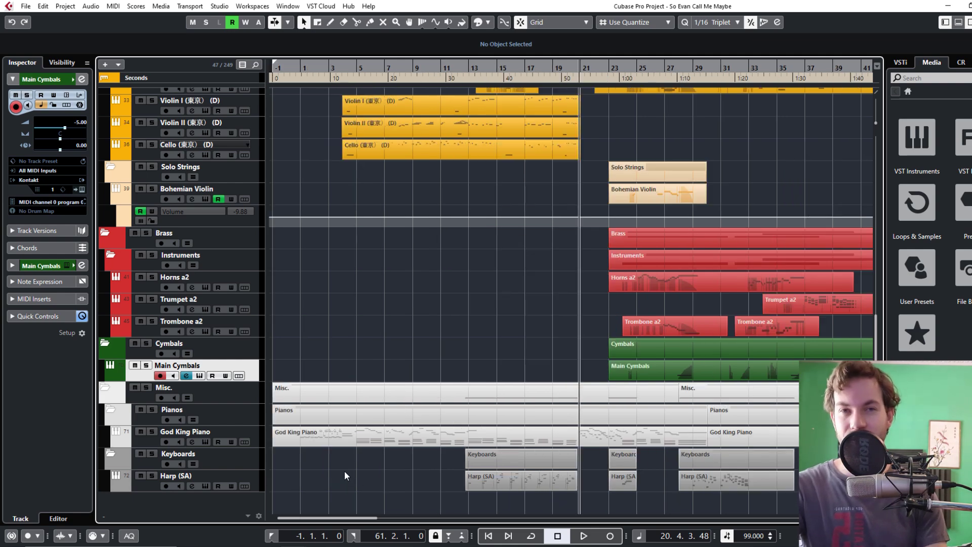
scroll(342, 468, "up", 2)
scroll(343, 465, "down", 2)
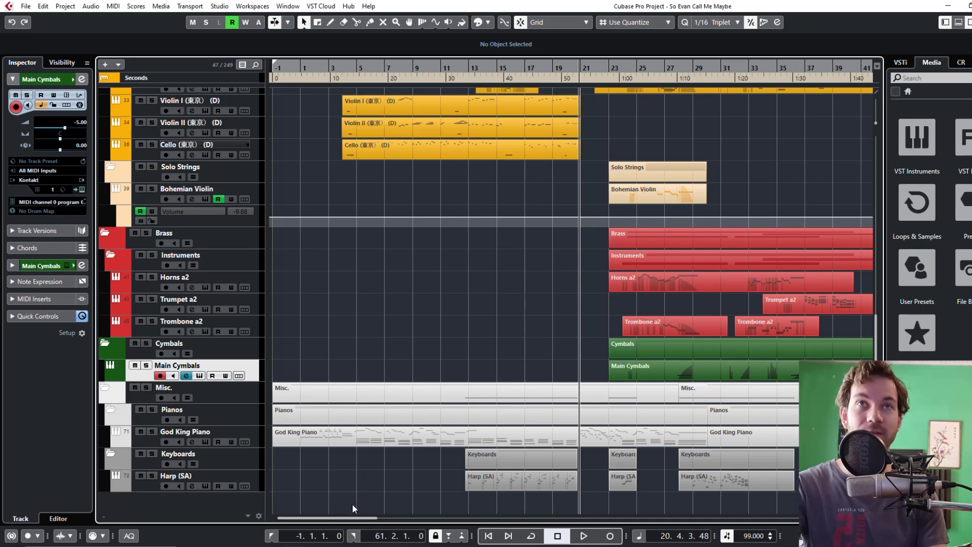
Select the Solo Flute (SSW) track and review the wind and string parts from the opening through the later sections.
scroll(385, 463, "up", 10)
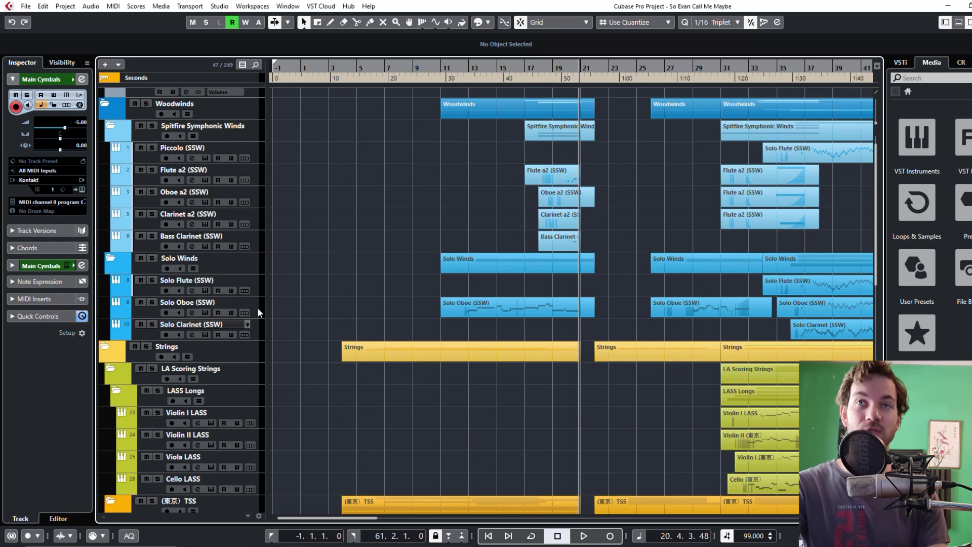
left_click(238, 285)
scroll(425, 291, "down", 2)
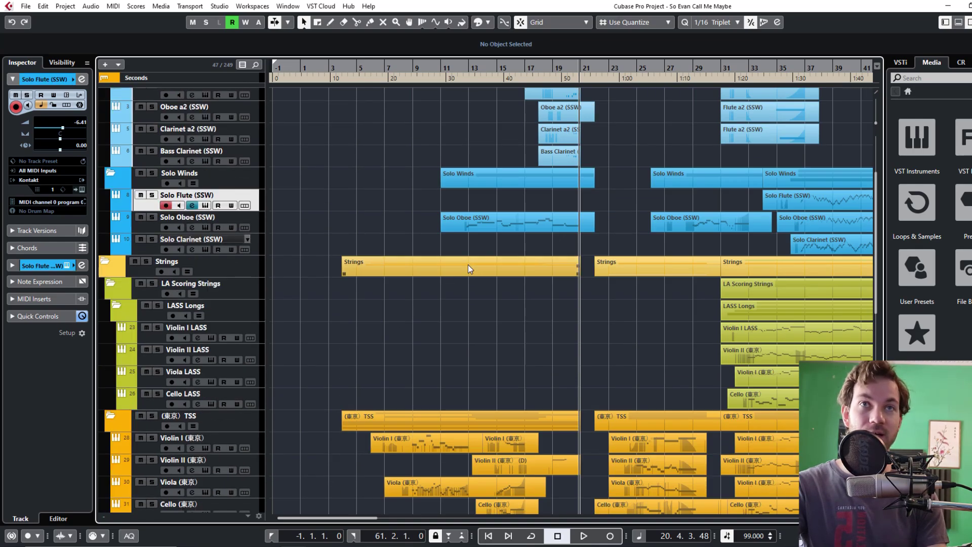
scroll(461, 198, "down", 2)
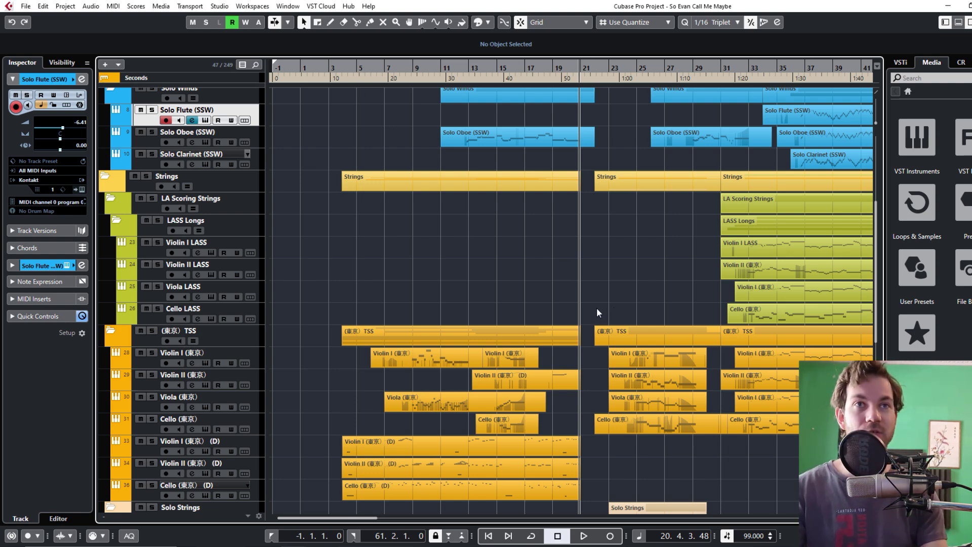
scroll(596, 313, "down", 3)
scroll(596, 313, "down", 3)
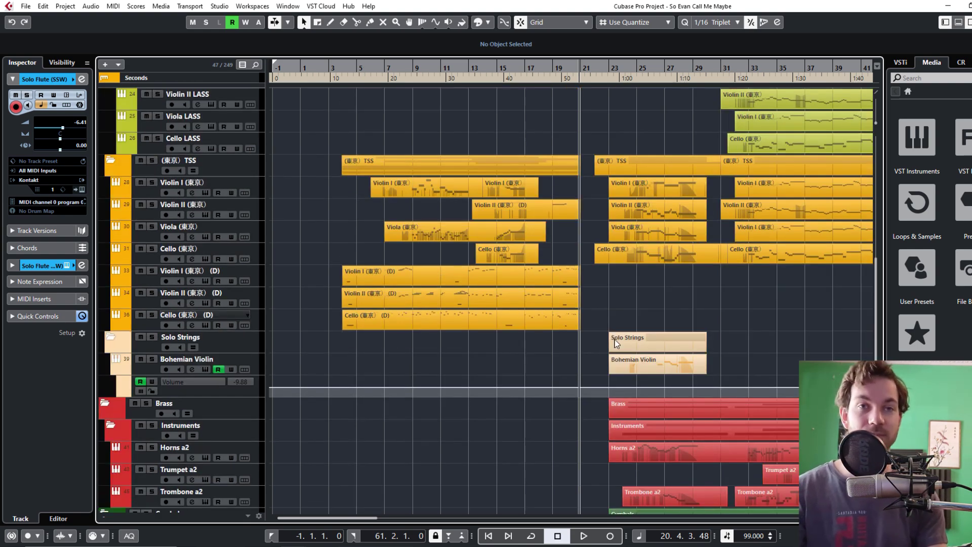
scroll(612, 334, "right", 6)
scroll(478, 354, "up", 4)
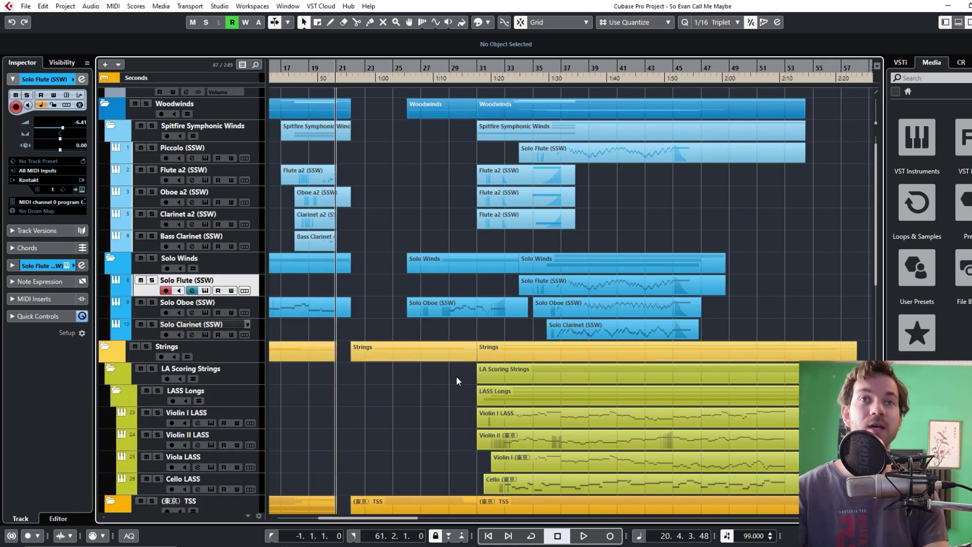
Examine how the woodwinds, solo winds and strings enter and drop out between bars 9 and 59.
scroll(436, 396, "up", 1)
scroll(434, 318, "down", 3)
scroll(434, 318, "up", 3)
scroll(430, 302, "down", 5)
scroll(430, 302, "up", 5)
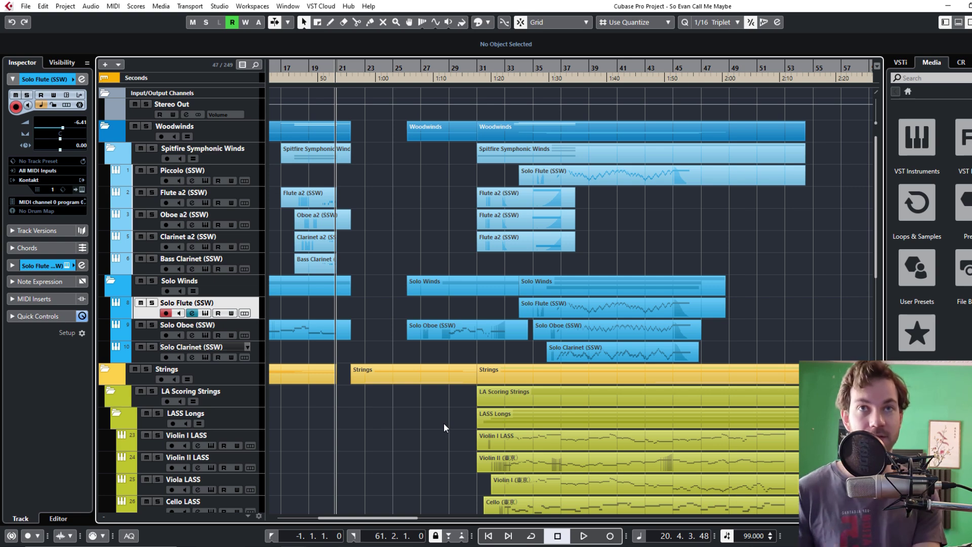
scroll(452, 412, "down", 2)
scroll(448, 367, "down", 3)
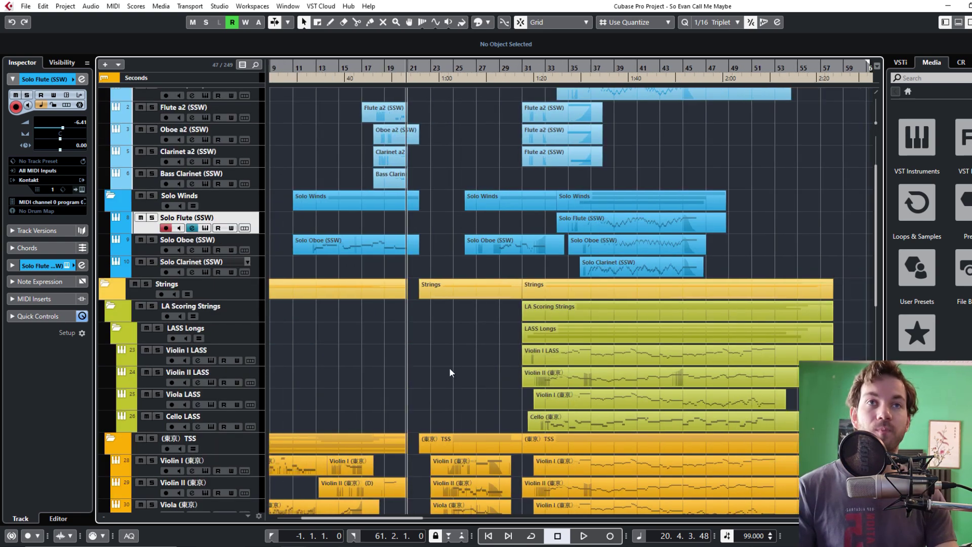
scroll(444, 388, "up", 2)
Review the string, solo violin, brass, cymbal, piano and harp parts from the opening through the middle section.
scroll(430, 395, "down", 8)
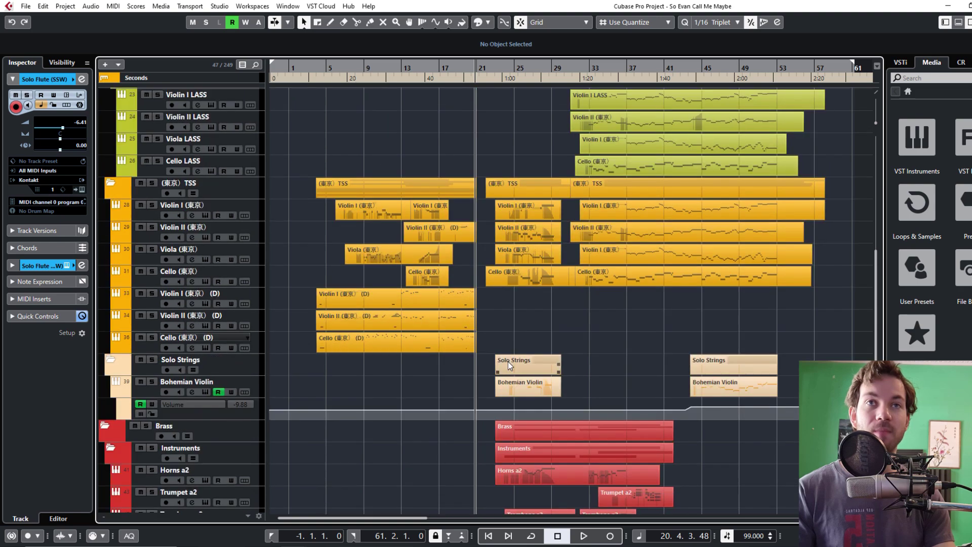
scroll(508, 361, "up", 2)
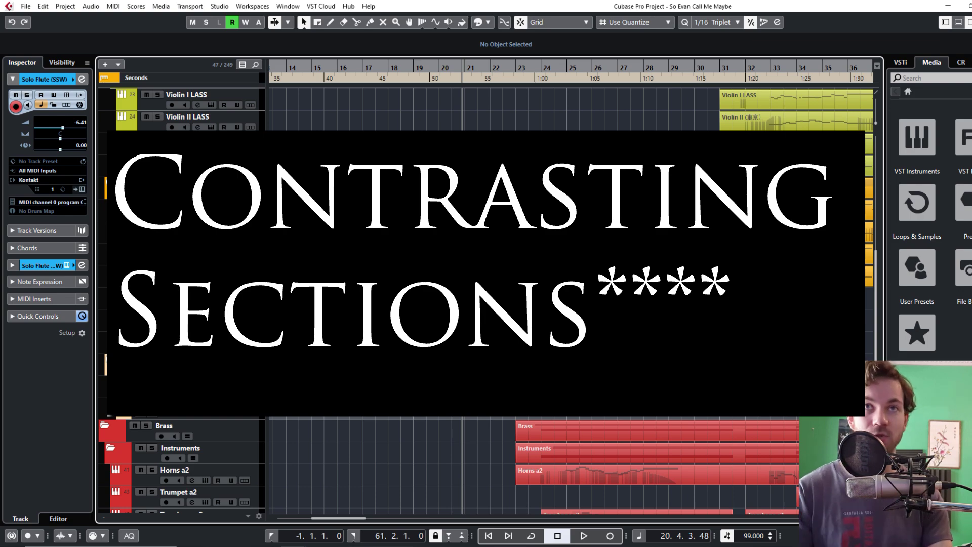
scroll(462, 377, "left", 5)
scroll(488, 344, "down", 4)
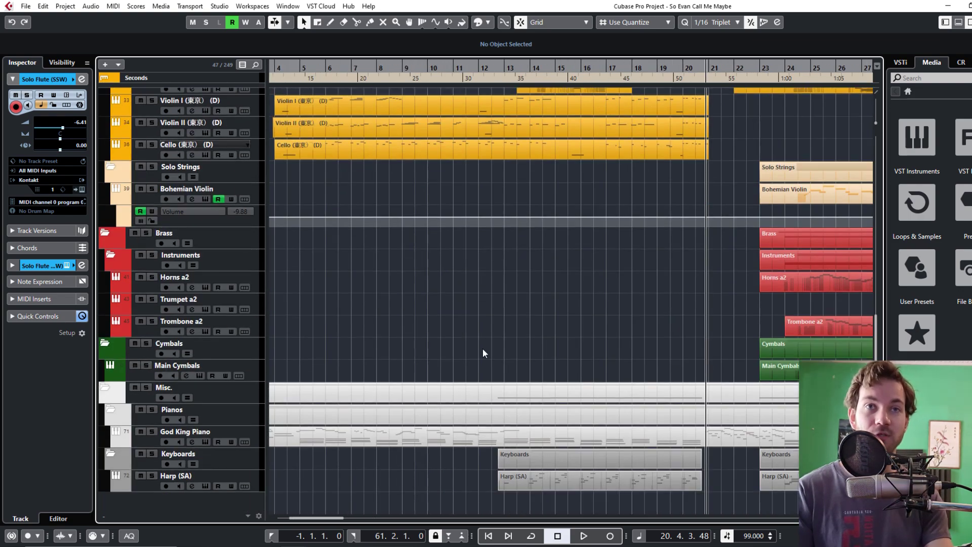
Play the opening string passage from around bar 15 into the middle section, with Auto-Scroll on.
scroll(400, 331, "up", 5)
scroll(399, 331, "up", 4)
key("space")
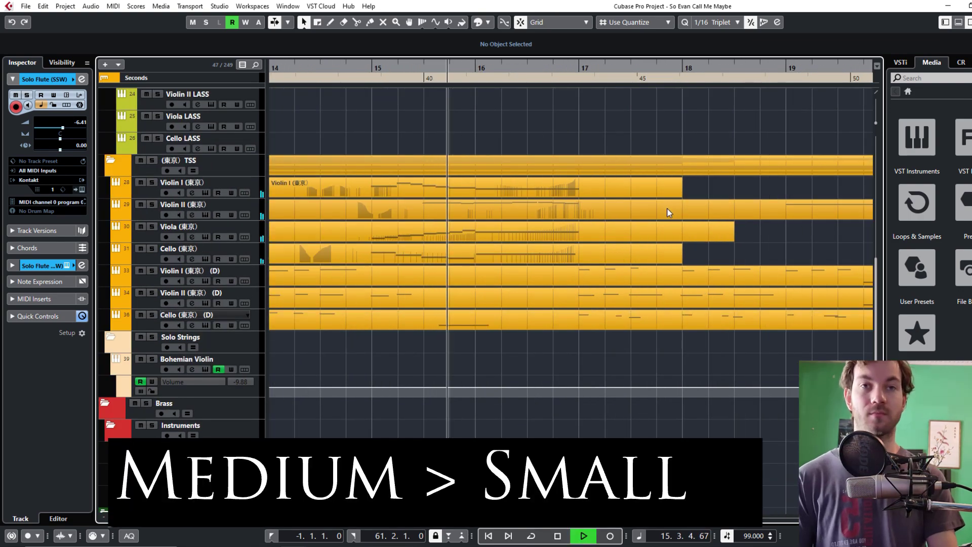
key("f")
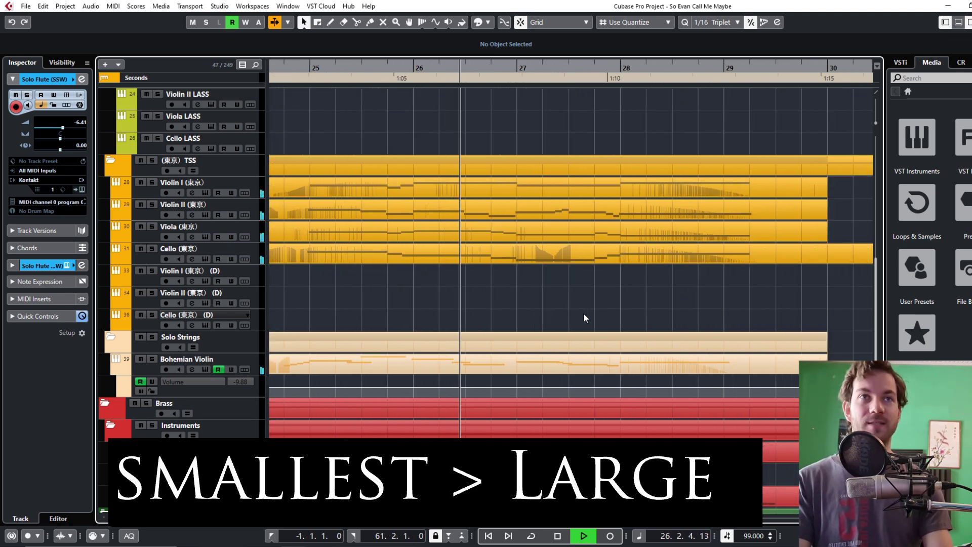
Restart playback from about bar 28, follow the transition through the string entries at bars 31 and 32, and stop at bar 33.
scroll(583, 312, "down", 4)
key("space")
left_click(610, 71)
key("space")
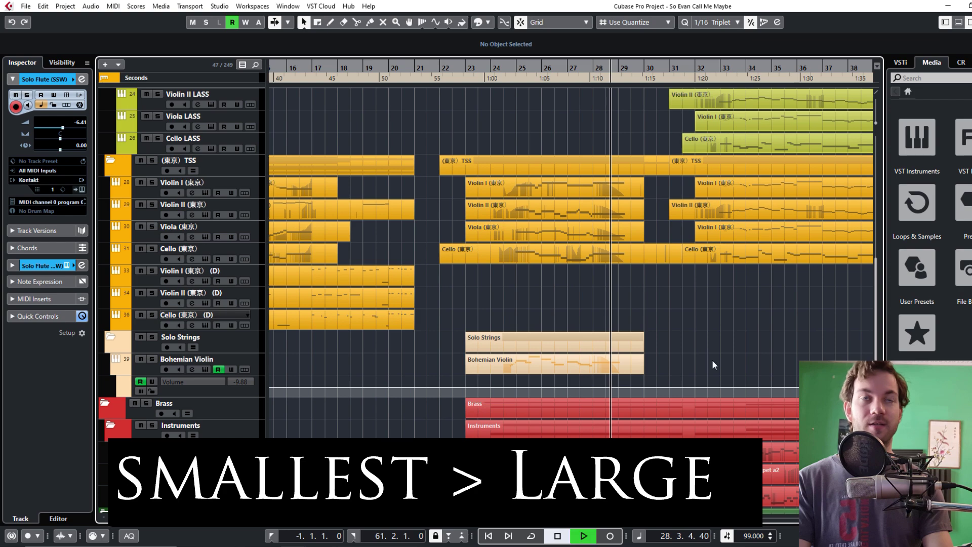
scroll(606, 359, "up", 3)
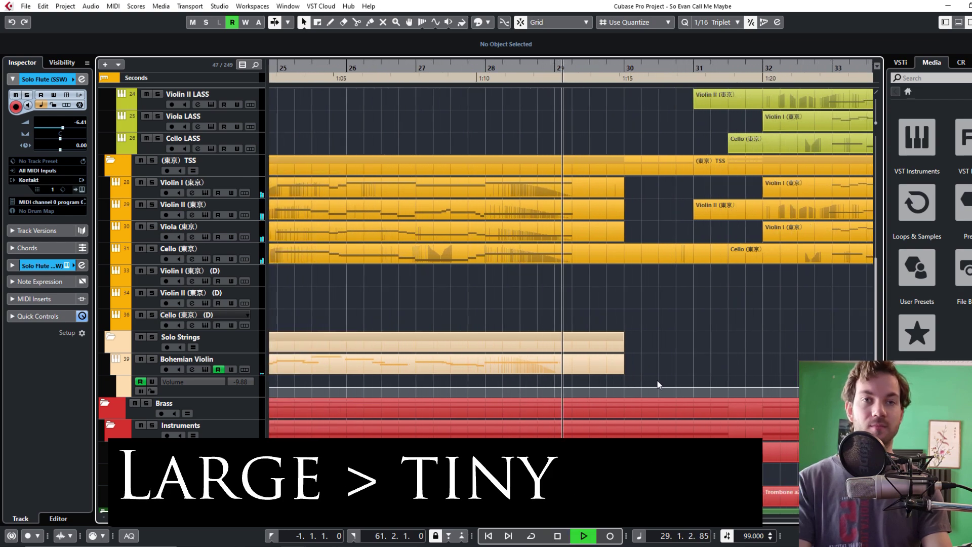
scroll(645, 410, "right", 1)
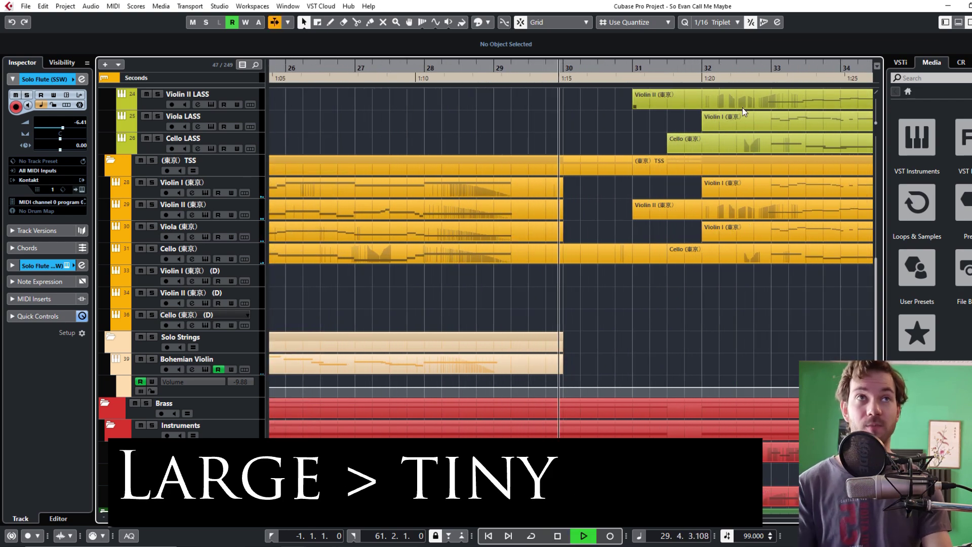
scroll(653, 231, "right", 3)
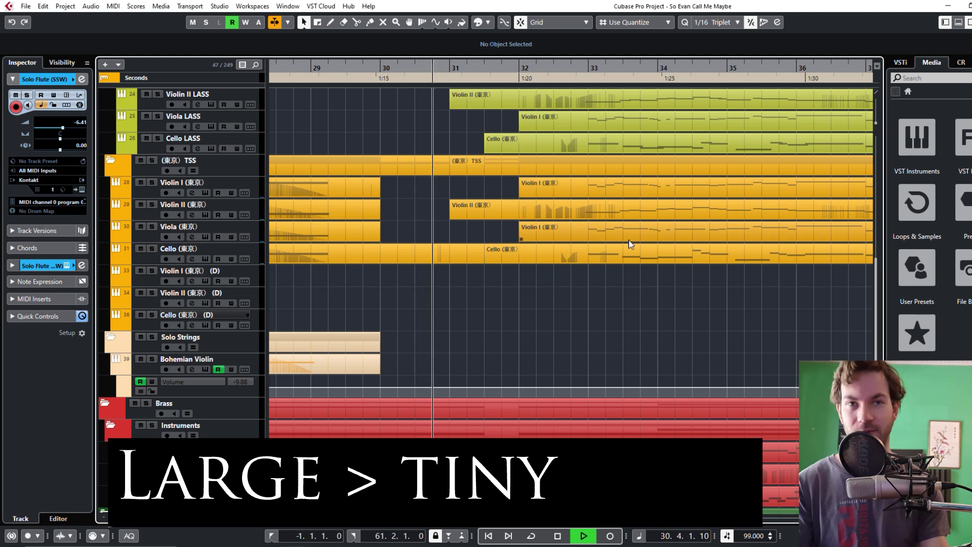
scroll(512, 234, "right", 2)
scroll(512, 234, "down", 2)
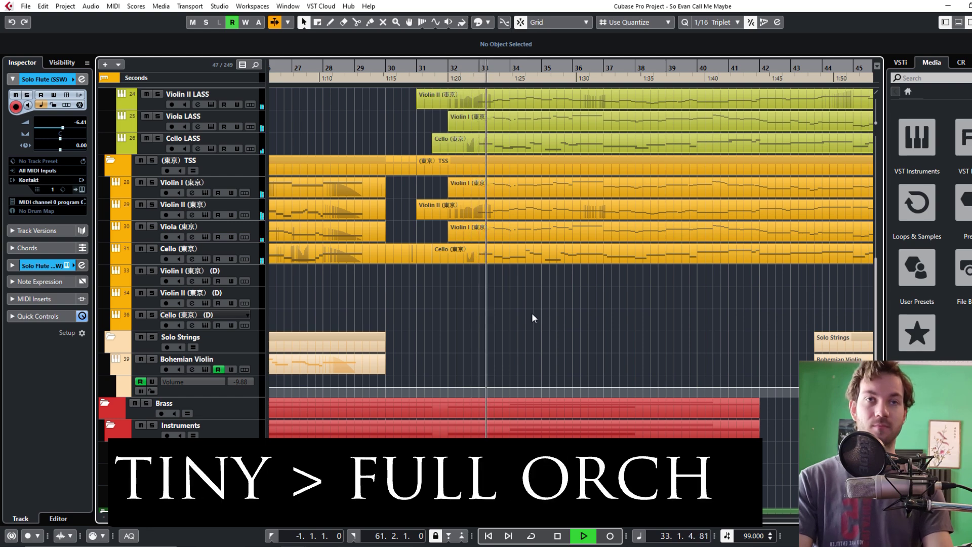
key("space")
Review the string, solo violin and brass parts around bars 19 to 37 and move the playback position to bar 20.
scroll(557, 323, "down", 1)
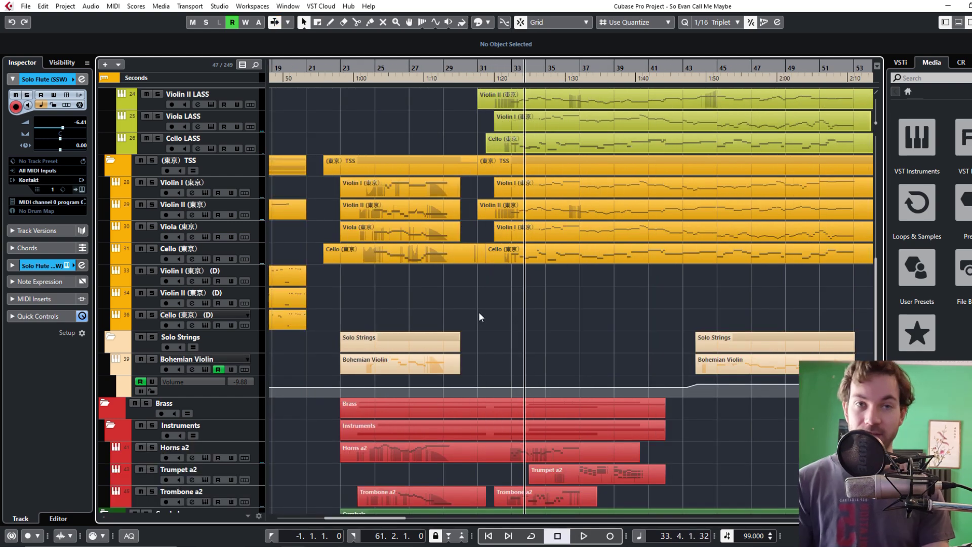
scroll(469, 293, "up", 2)
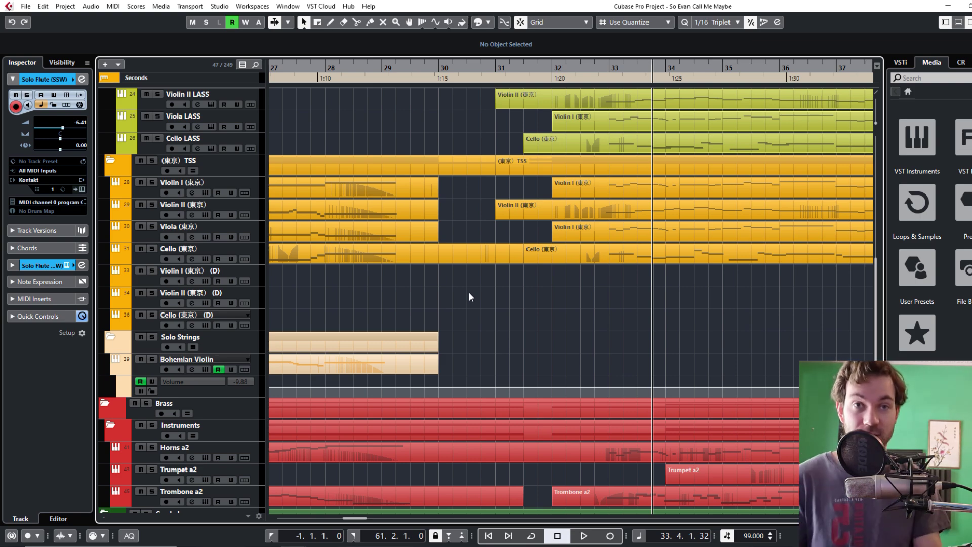
scroll(426, 276, "left", 5)
left_click_drag(458, 69, 442, 311)
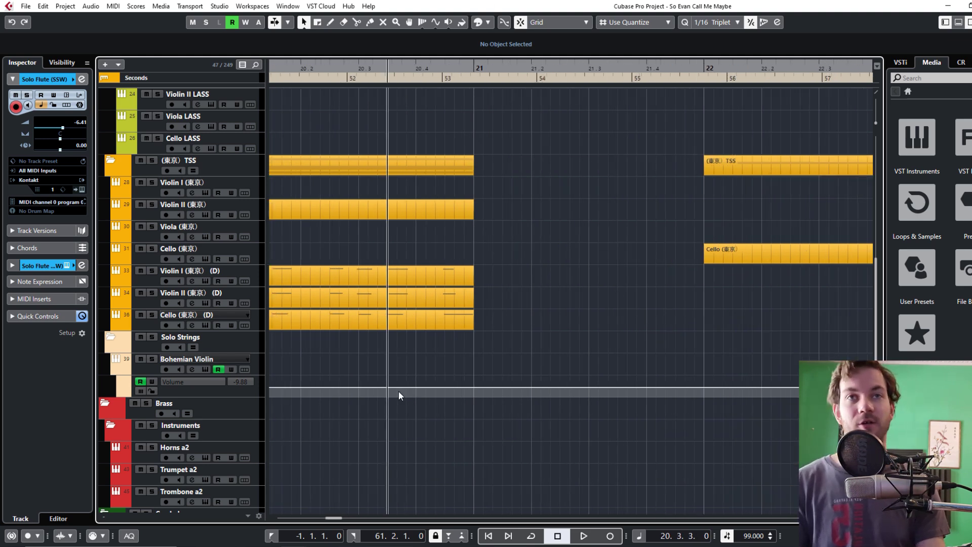
scroll(400, 395, "down", 6)
scroll(358, 281, "left", 2)
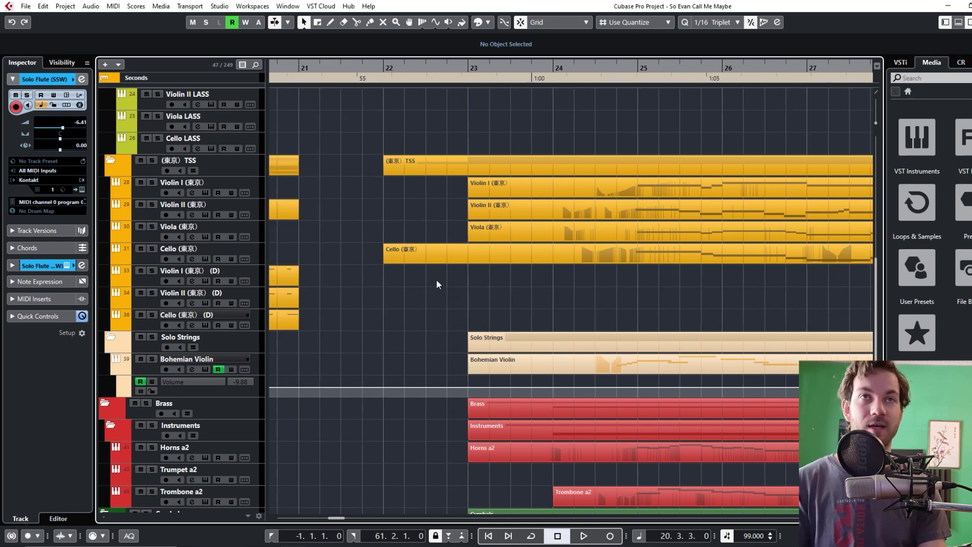
Play the held moment from bar 24, beat 3, while viewing the solo violin, brass, cymbals, piano and harp, and stop.
scroll(439, 284, "right", 2)
left_click(474, 69)
scroll(487, 362, "down", 4)
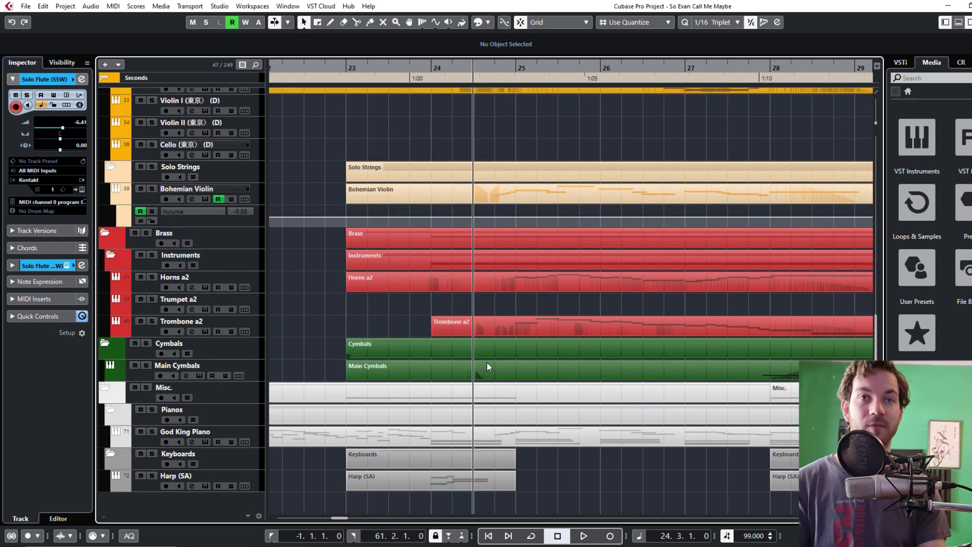
scroll(436, 494, "up", 3)
key("space")
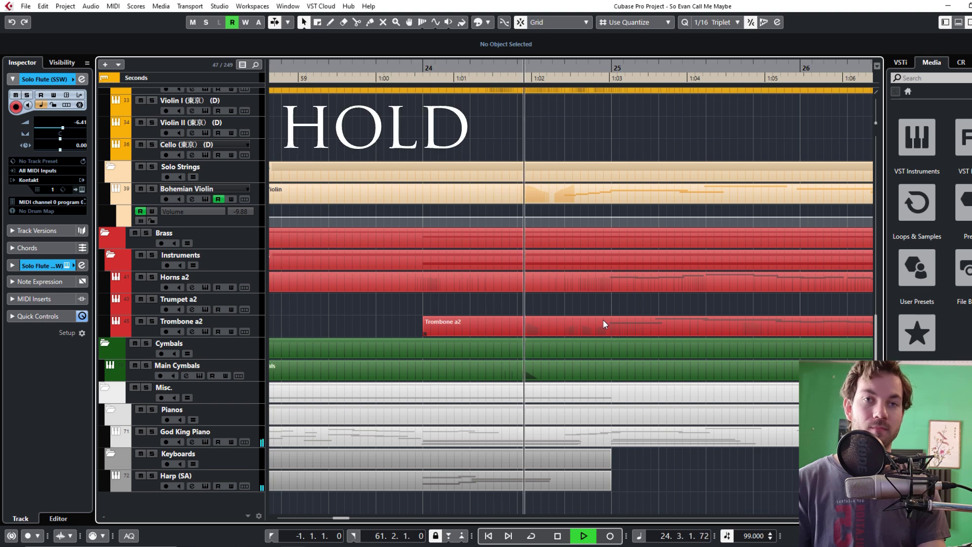
key("space")
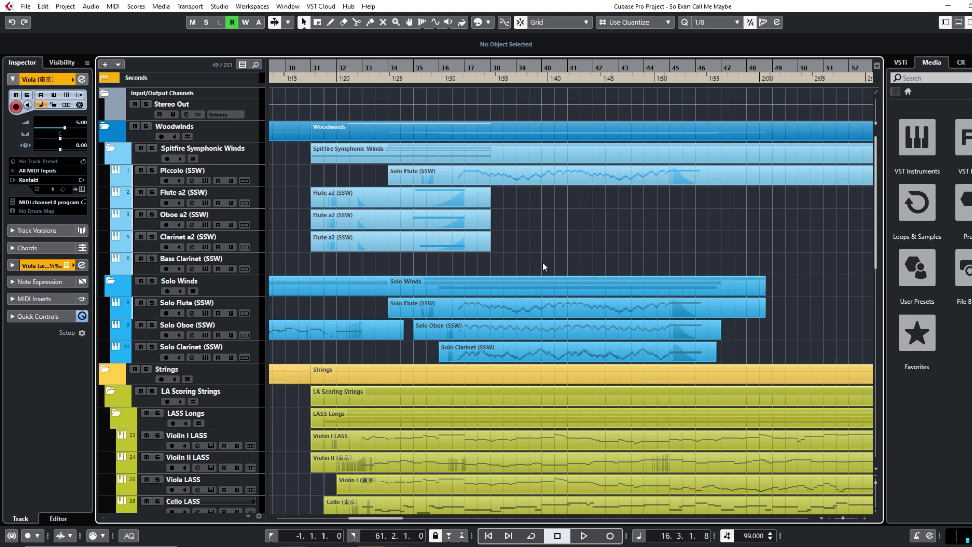
Play the full orchestra from about bar 35 to bar 40 while viewing the wind and string parts, and stop.
scroll(536, 272, "down", 3)
scroll(534, 273, "up", 3)
scroll(506, 206, "down", 3)
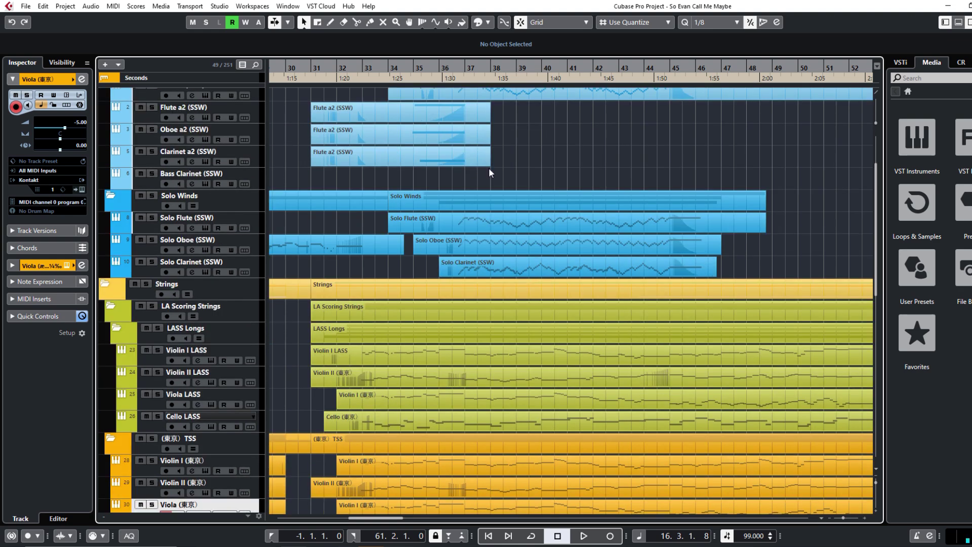
left_click(436, 73)
key("space")
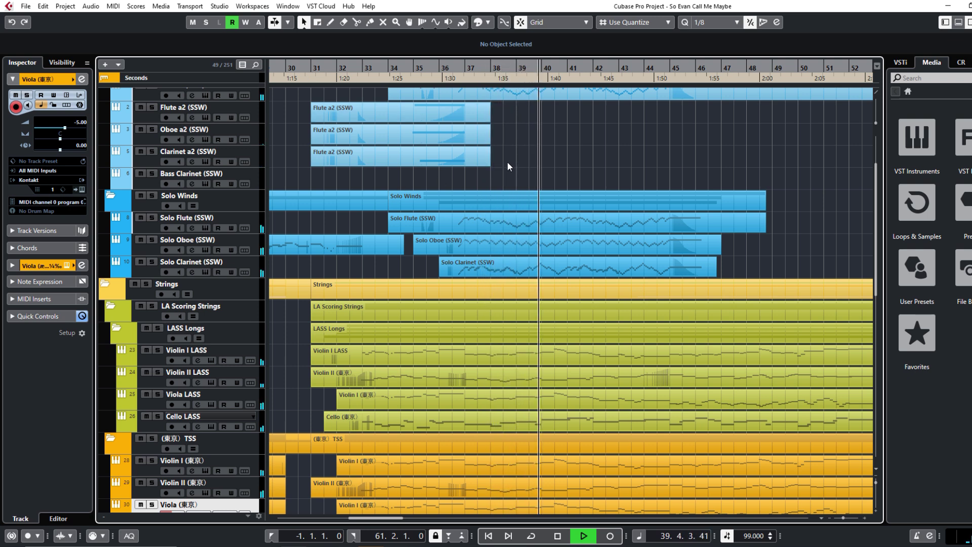
key("space")
Solo the Trumpet a2 track, play its line from about bar 37, and stop playback.
scroll(506, 161, "down", 15)
scroll(332, 273, "up", 2, "ctrl")
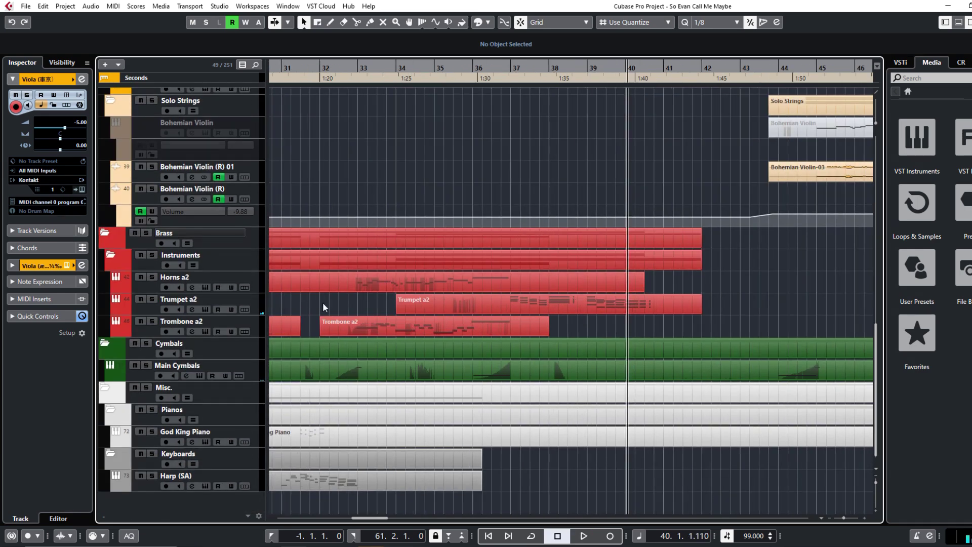
left_click(260, 309)
key("s")
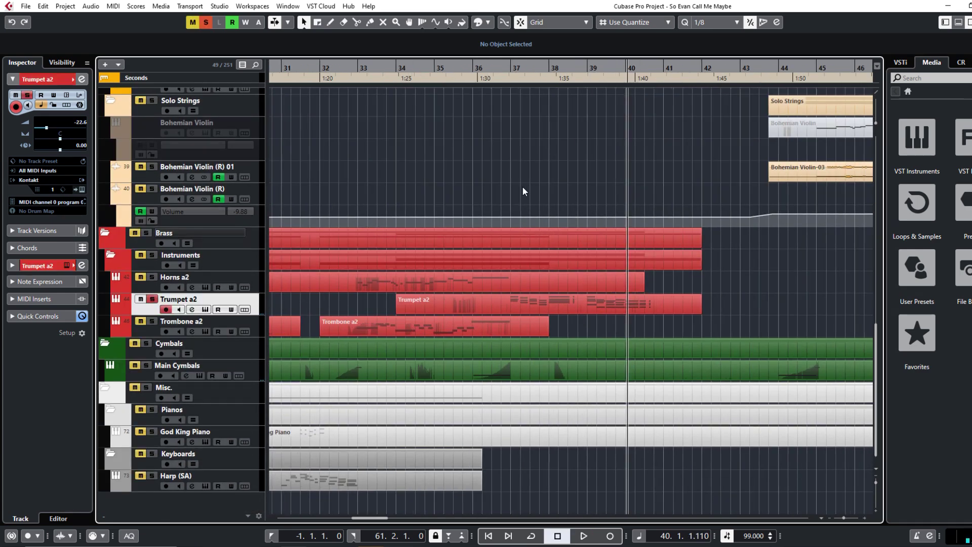
left_click(526, 71)
key("space")
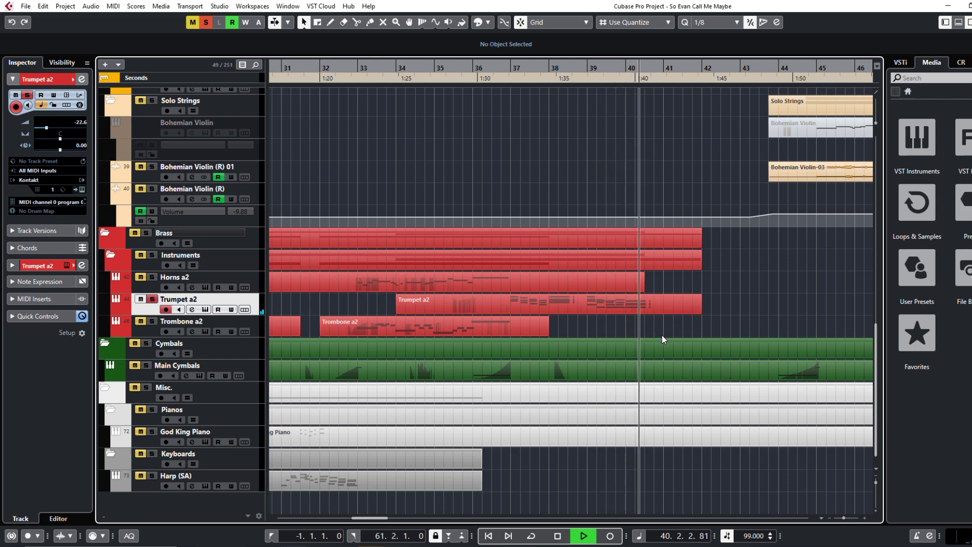
key("space")
Replace the trumpet solo with the Woodwinds folder solo and play the woodwinds from about bar 35 to bar 41.
scroll(370, 253, "up", 15)
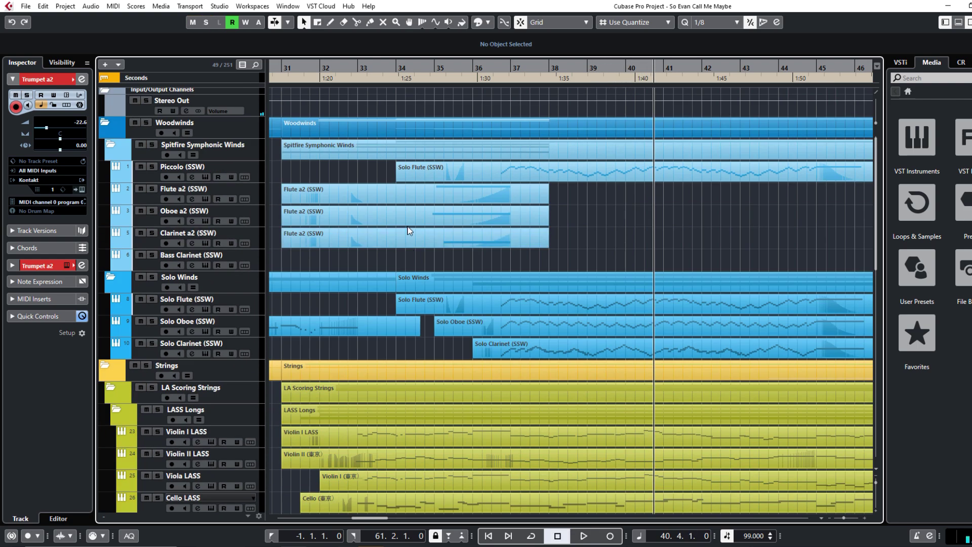
left_click(146, 123)
left_click_drag(430, 66, 457, 87)
key("space")
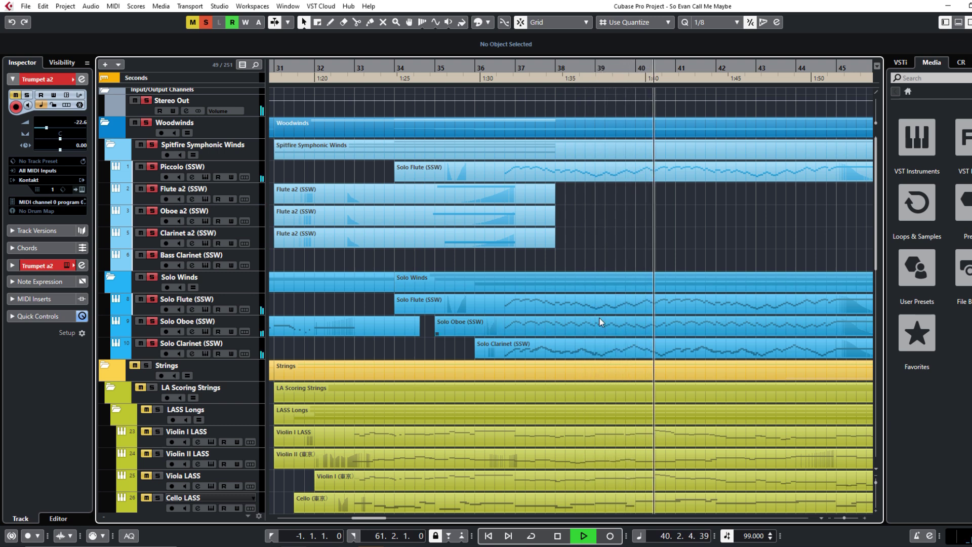
key("space")
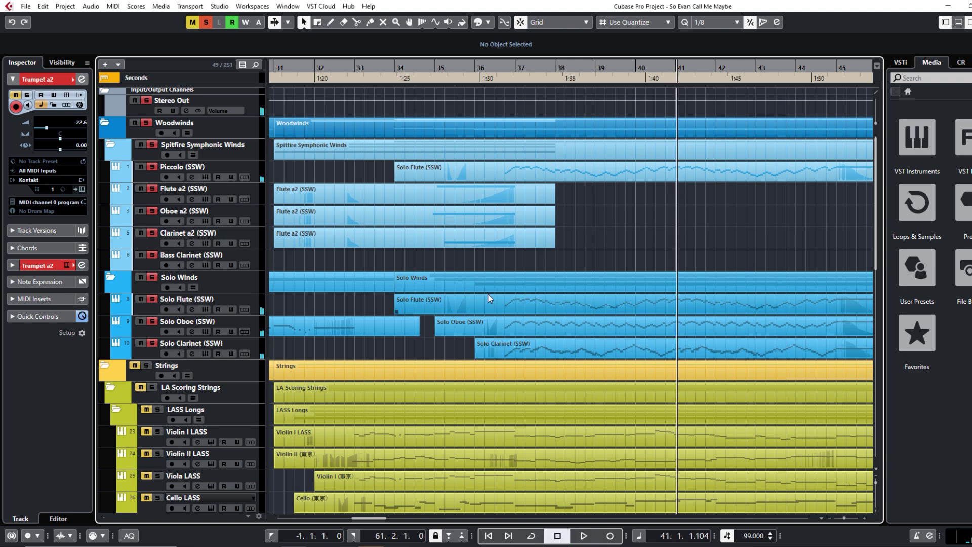
Replace the woodwinds solo with the Strings folder, play from about bar 36, turn off the solo to hear all parts, and stop.
left_click(467, 77)
scroll(534, 161, "down", 3)
scroll(548, 184, "up", 2)
scroll(440, 222, "down", 2)
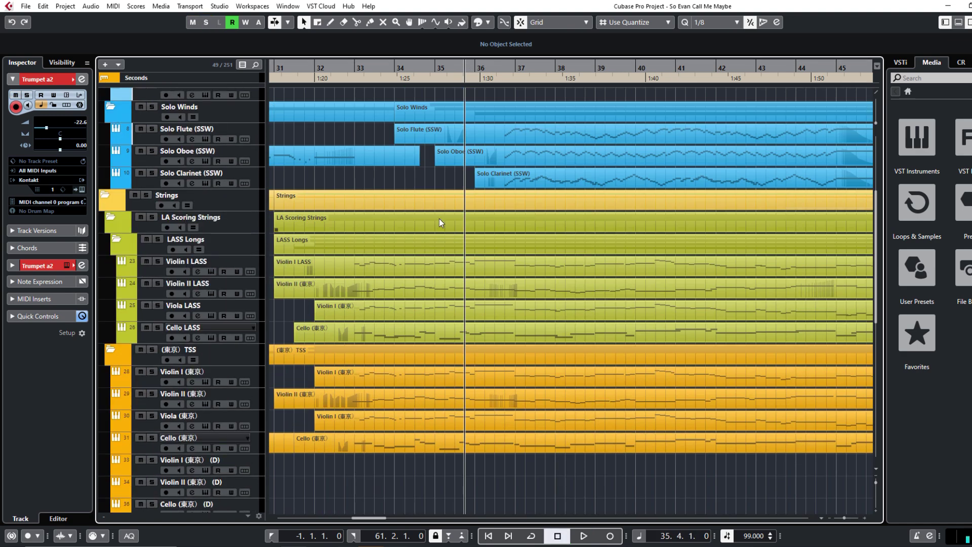
left_click(147, 195)
left_click(507, 65)
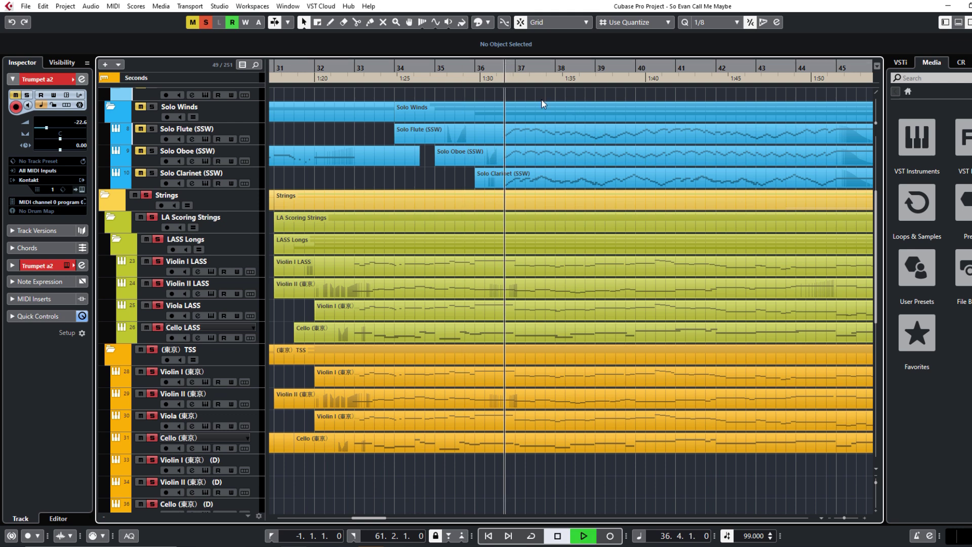
left_click(147, 196)
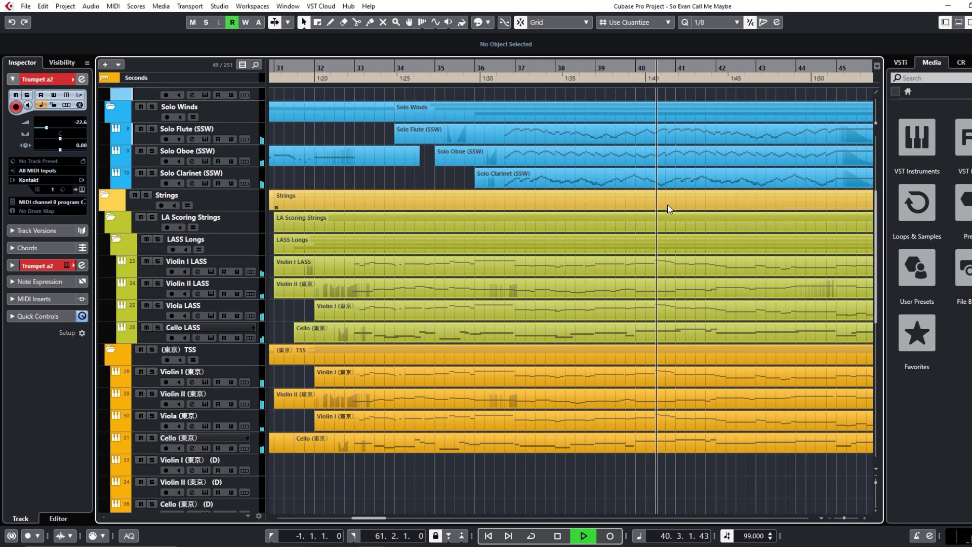
key("space")
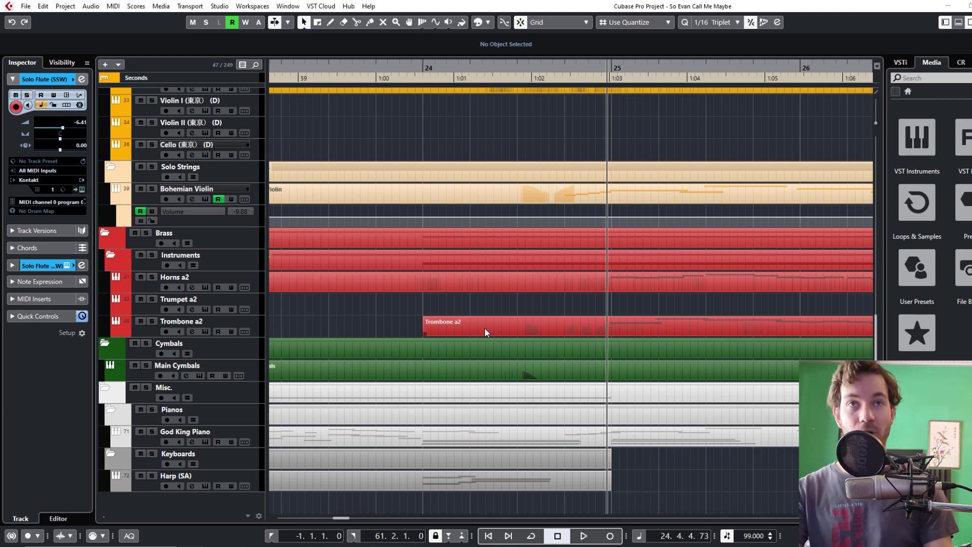
Examine which woodwind, string, solo violin, brass and cymbal parts play between bars 23 and 25.
scroll(463, 302, "left", 3)
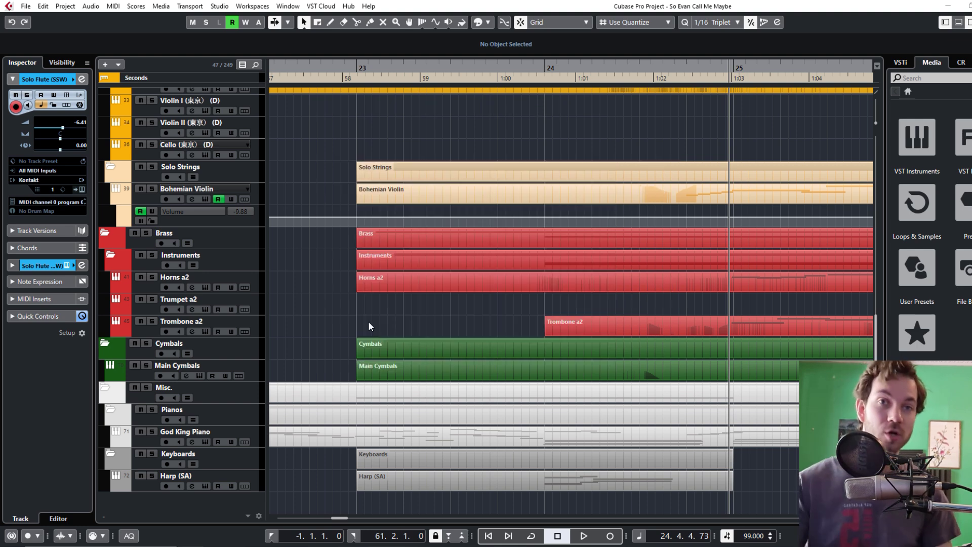
scroll(402, 307, "up", 15)
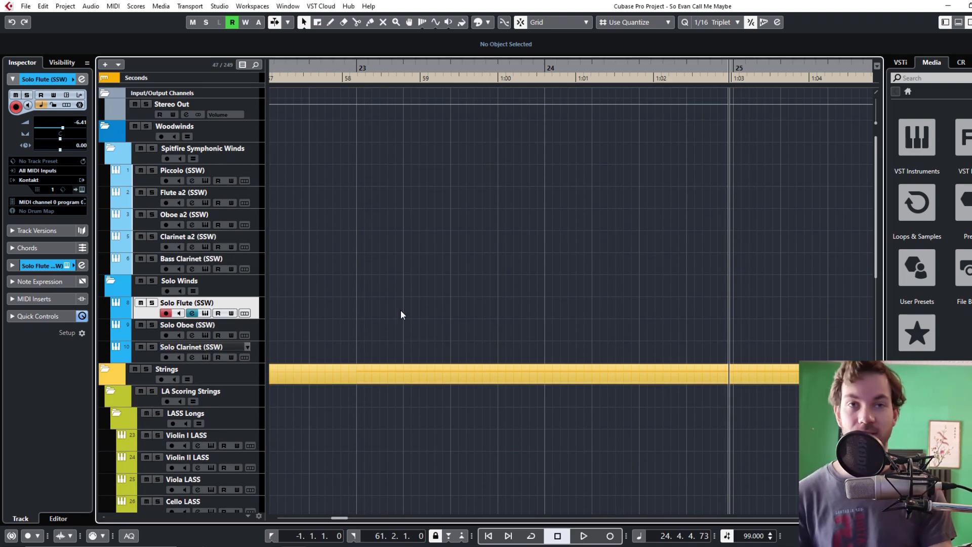
scroll(400, 315, "down", 6)
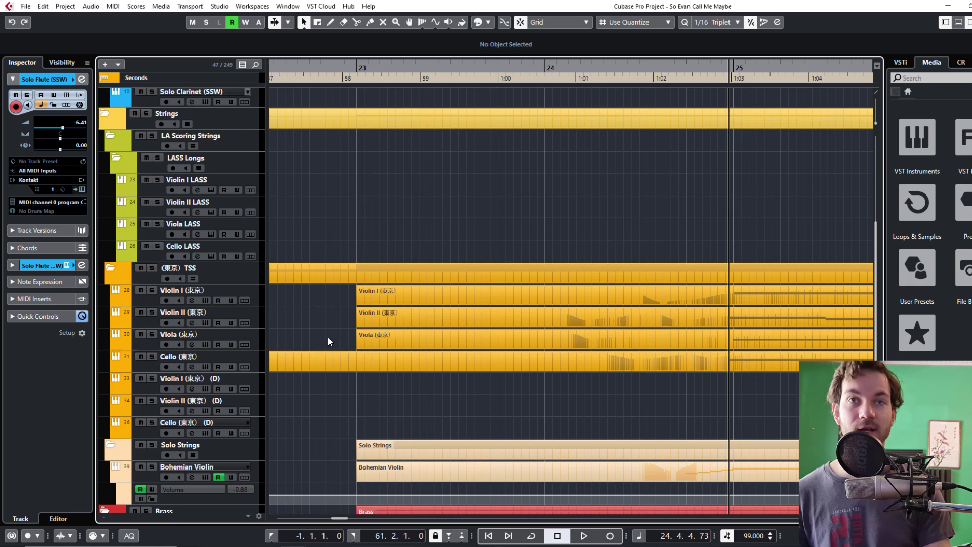
scroll(328, 341, "down", 5)
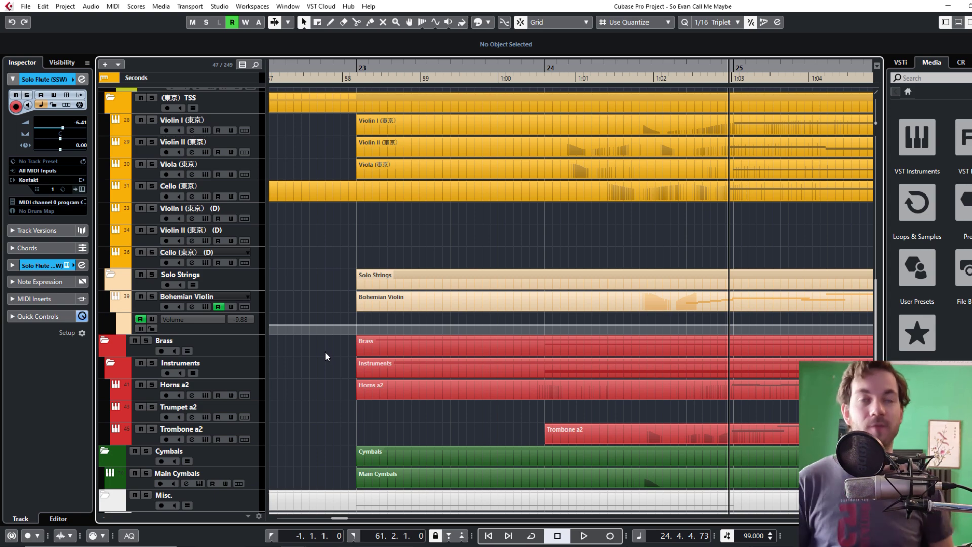
Play the full arrangement from about bar 33 to bar 34, where the Trumpet a2 part enters, and stop.
scroll(516, 220, "down", 4)
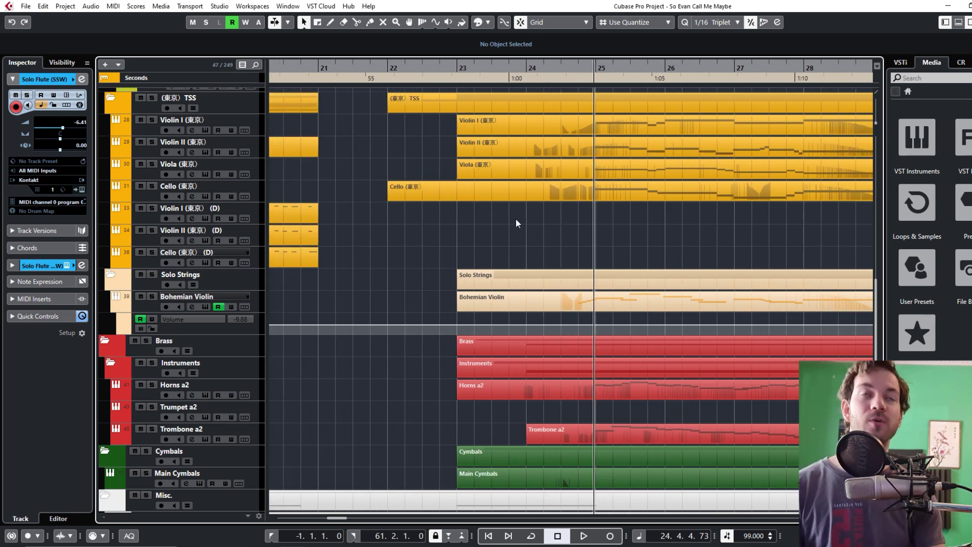
scroll(516, 242, "down", 5)
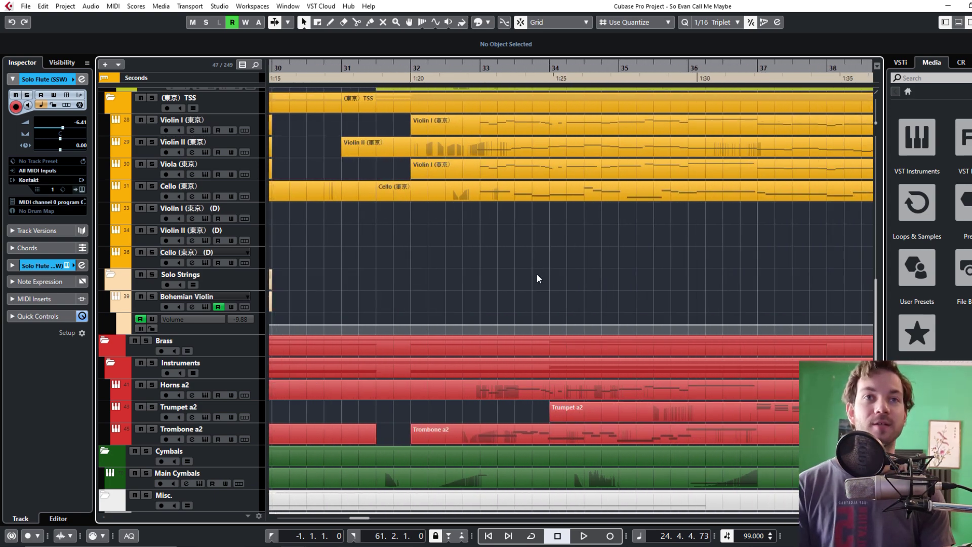
scroll(536, 279, "down", 2)
scroll(557, 288, "down", 2)
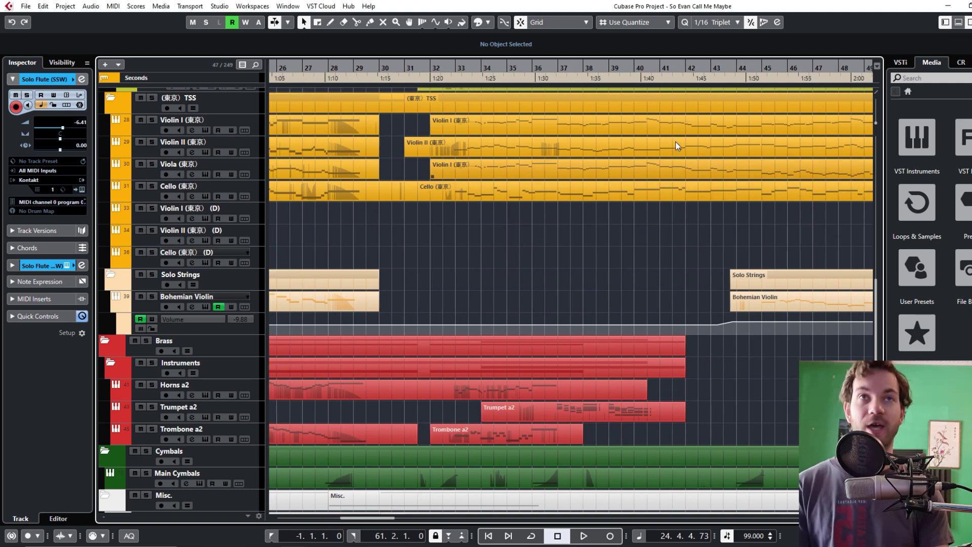
left_click(456, 67)
key("space")
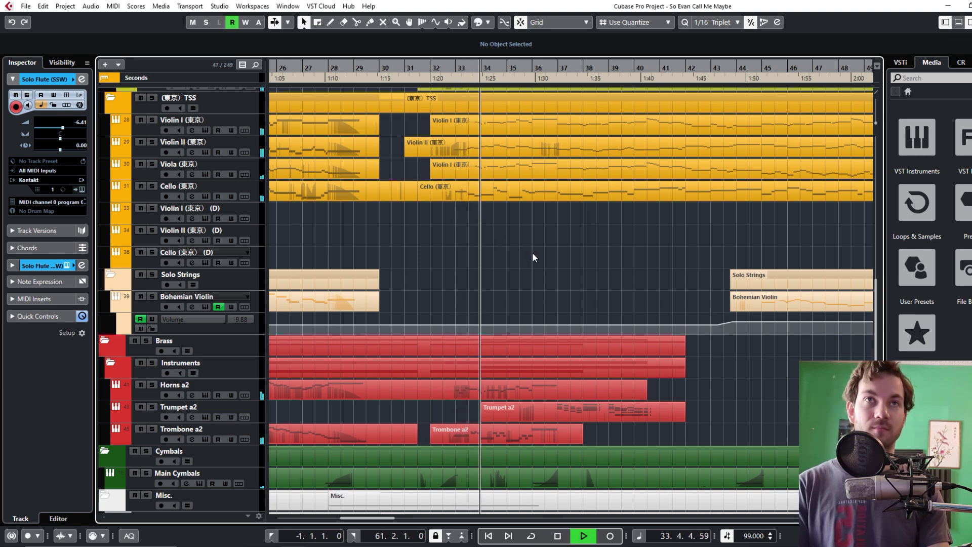
key("space")
Examine where the brass, cymbal, piano, harp, solo violin and string parts play across the whole arrangement.
key("g")
key("g")
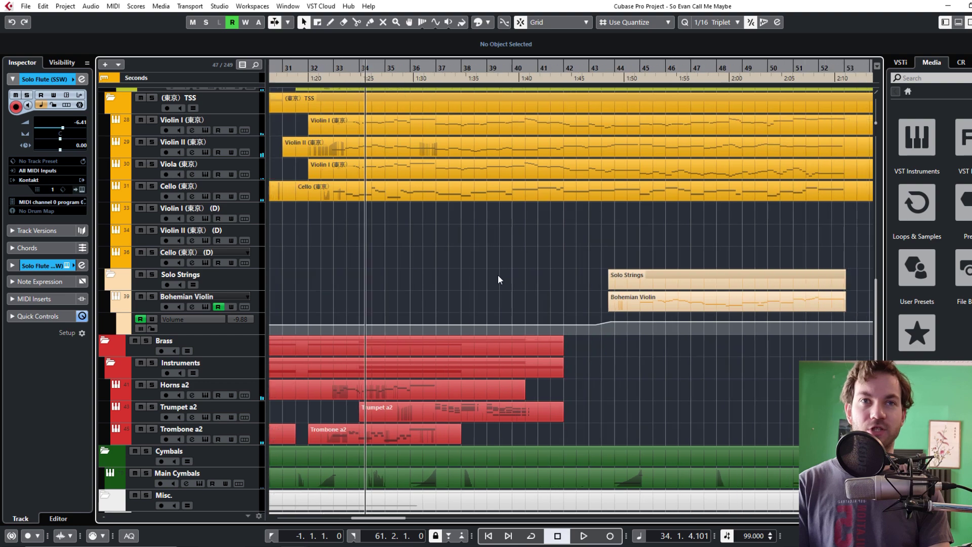
scroll(460, 336, "down", 3)
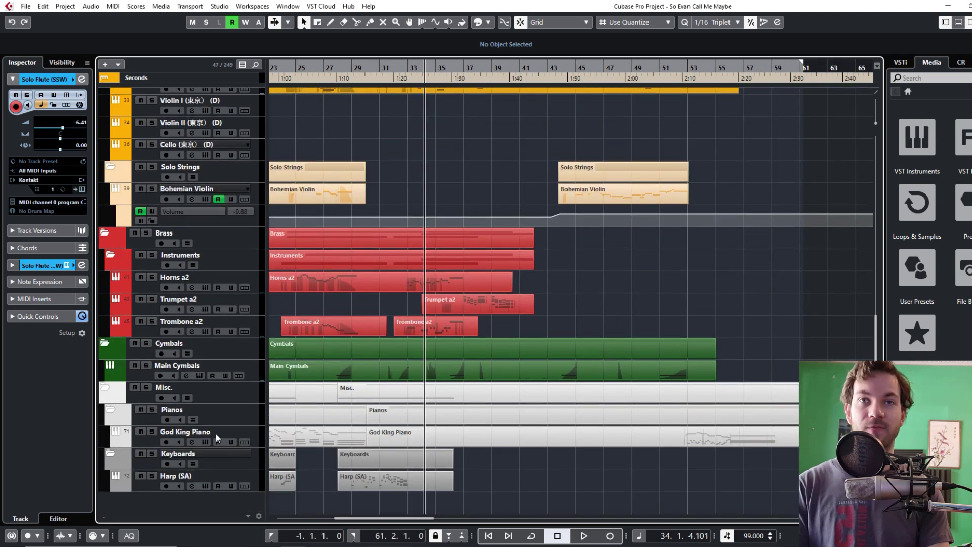
scroll(304, 405, "left", 6)
scroll(310, 420, "right", 7)
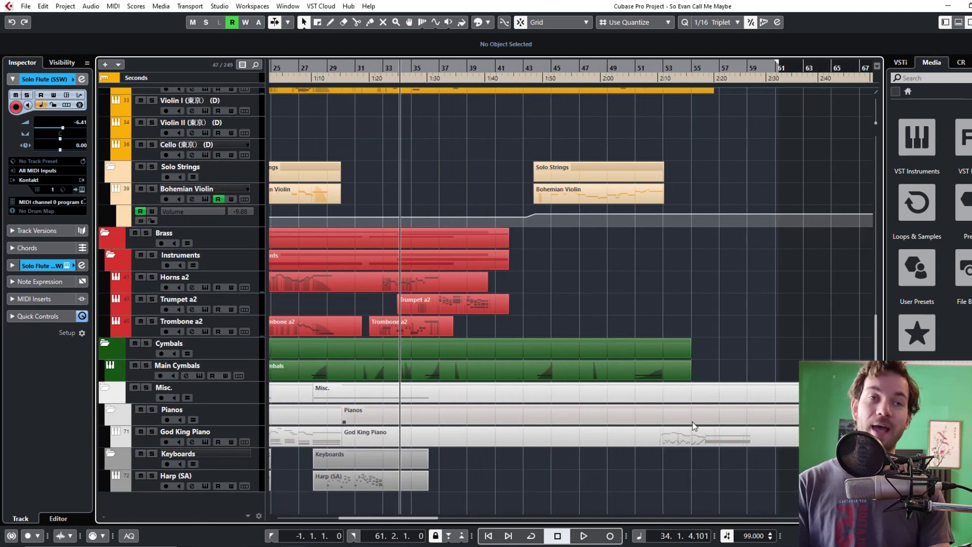
scroll(702, 442, "up", 2)
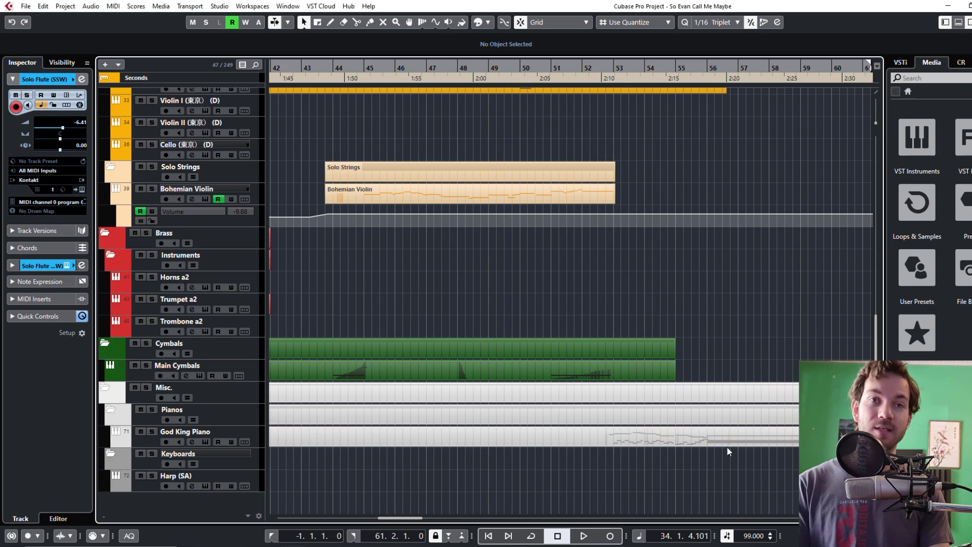
scroll(637, 426, "down", 4)
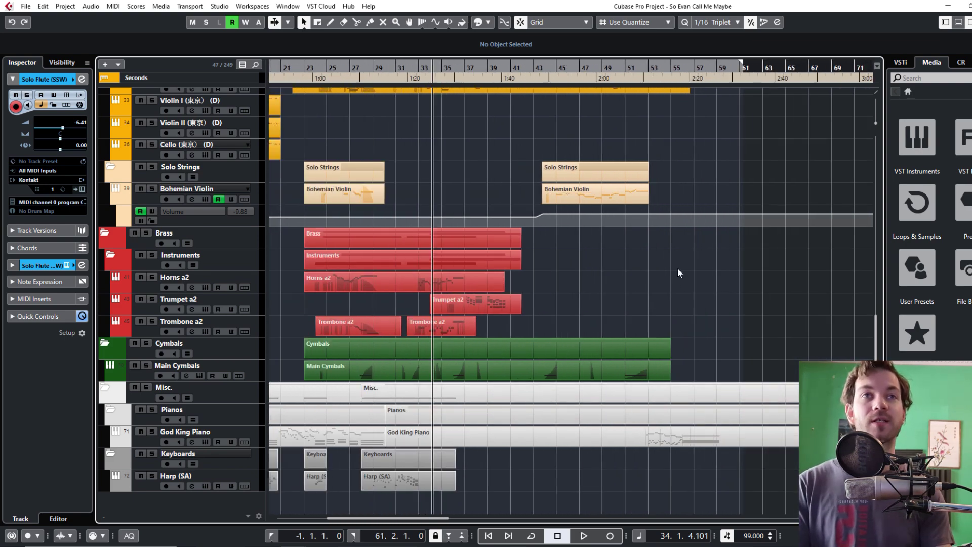
scroll(678, 273, "up", 3)
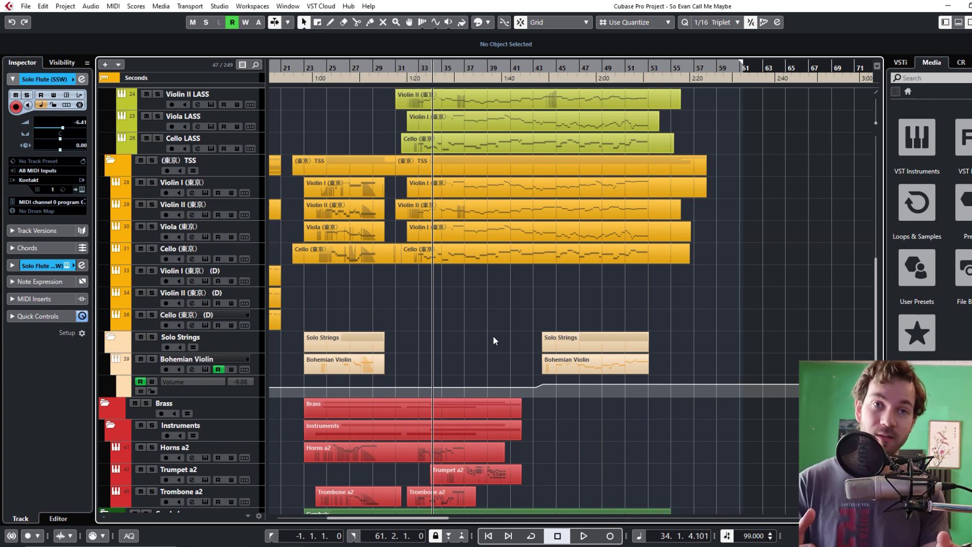
scroll(469, 341, "left", 3)
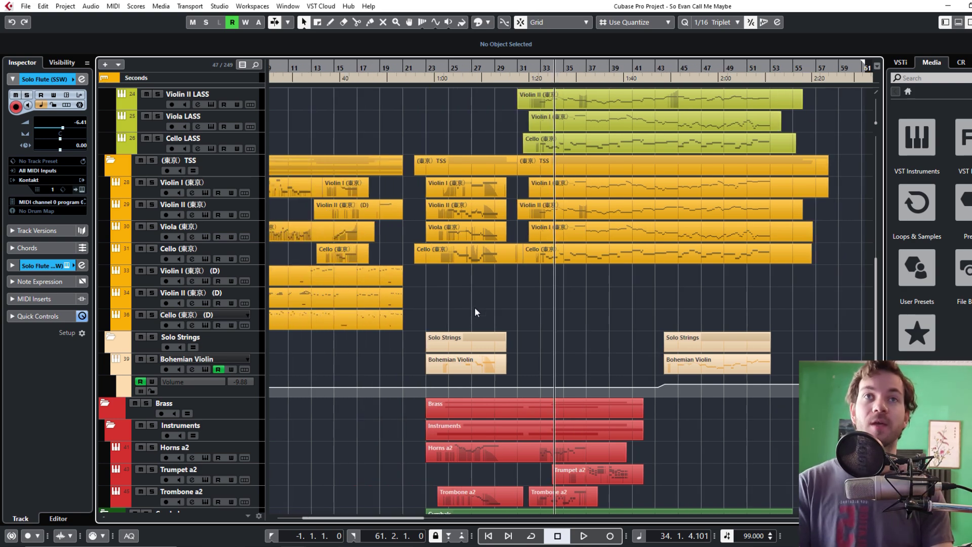
scroll(473, 310, "up", 5)
scroll(302, 348, "left", 2)
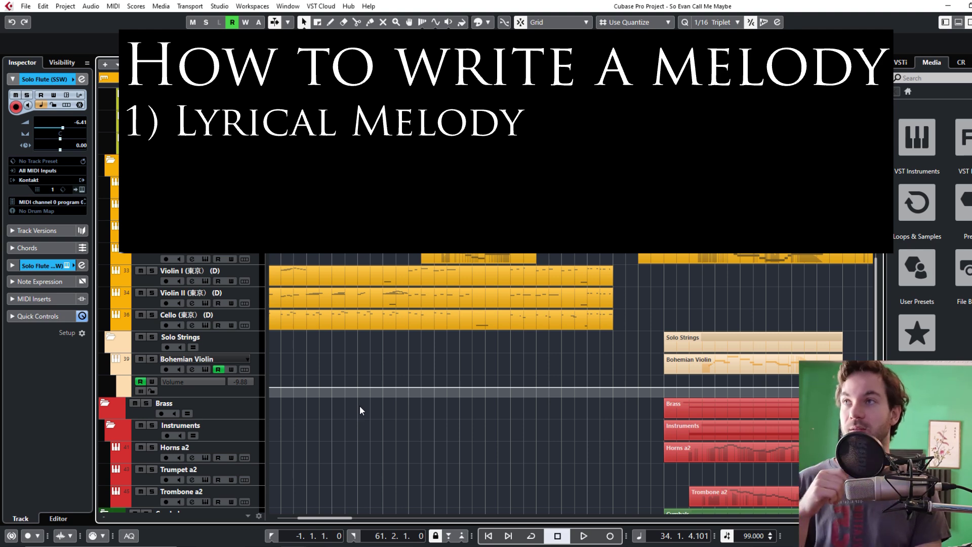
Open the God King Piano part in the Key Editor at its opening melody and chords.
left_click(442, 298)
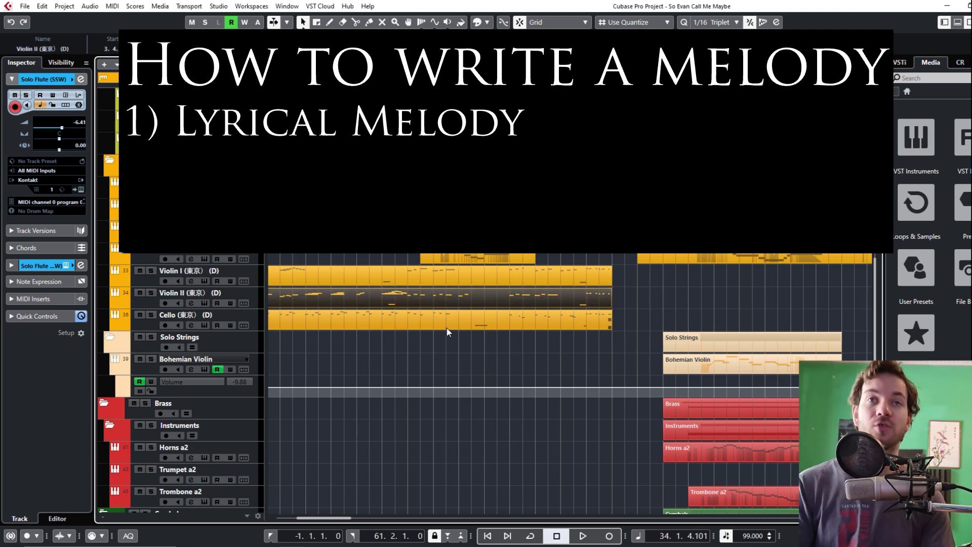
left_click(454, 340)
scroll(457, 342, "down", 5)
double_click(417, 440)
scroll(562, 354, "right", 10)
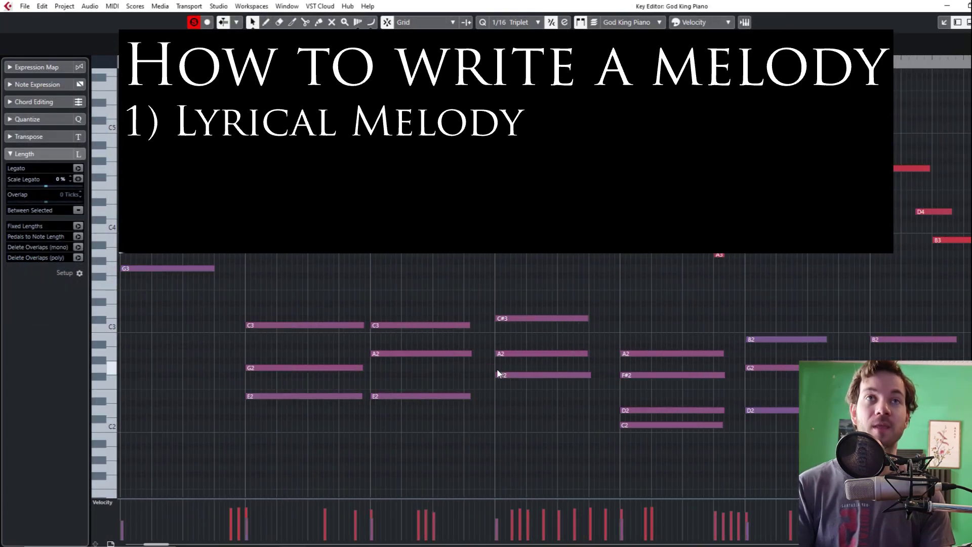
Select the piano's F#2, A2 and C#3 chord in bar 7 for a closer look, and clear the selection.
left_click_drag(333, 426, 353, 252)
key("h")
key("h")
key("h")
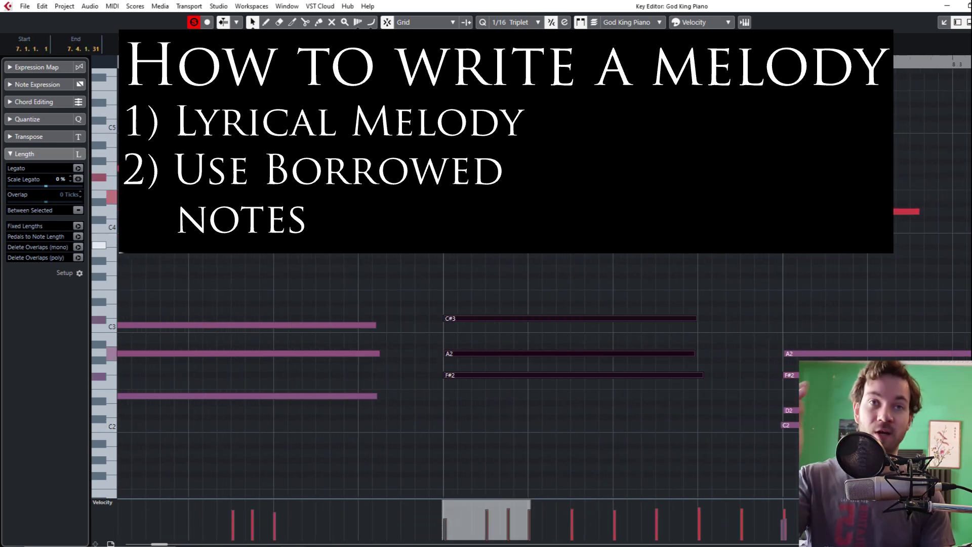
key("ctrl+shift+a")
key("g")
key("g")
key("g")
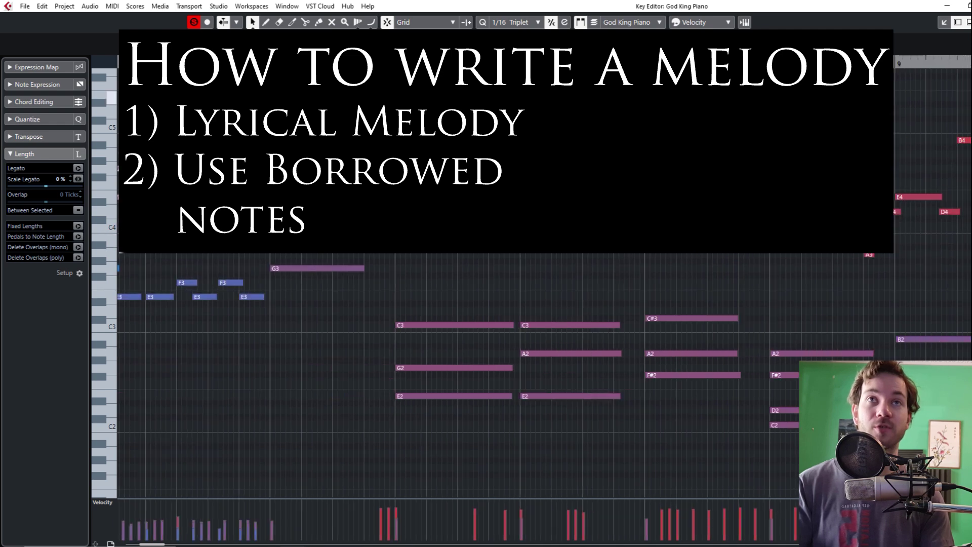
Play the God King Piano melody up to bar 13, following its borrowed F# and E flat notes.
left_click(369, 196)
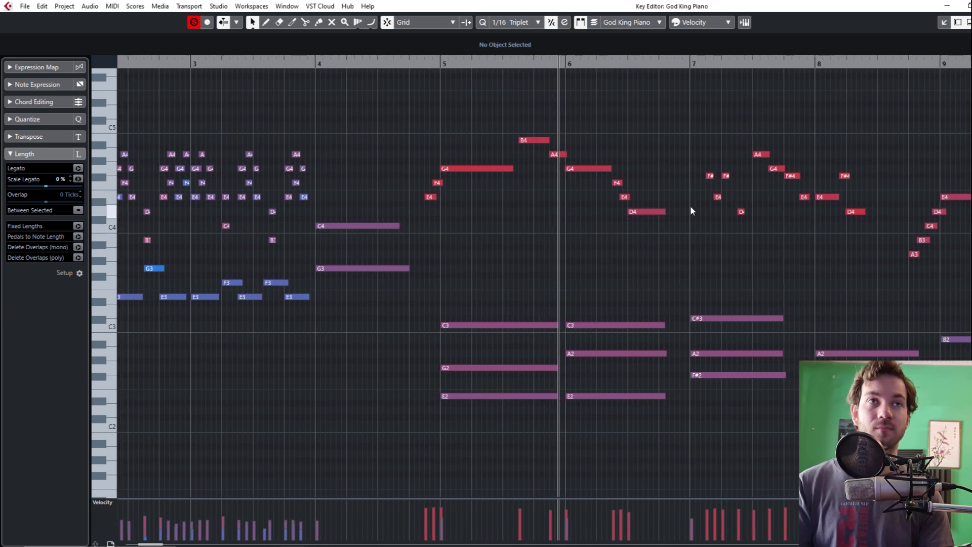
left_click_drag(621, 177, 647, 186)
left_click_drag(741, 167, 733, 136)
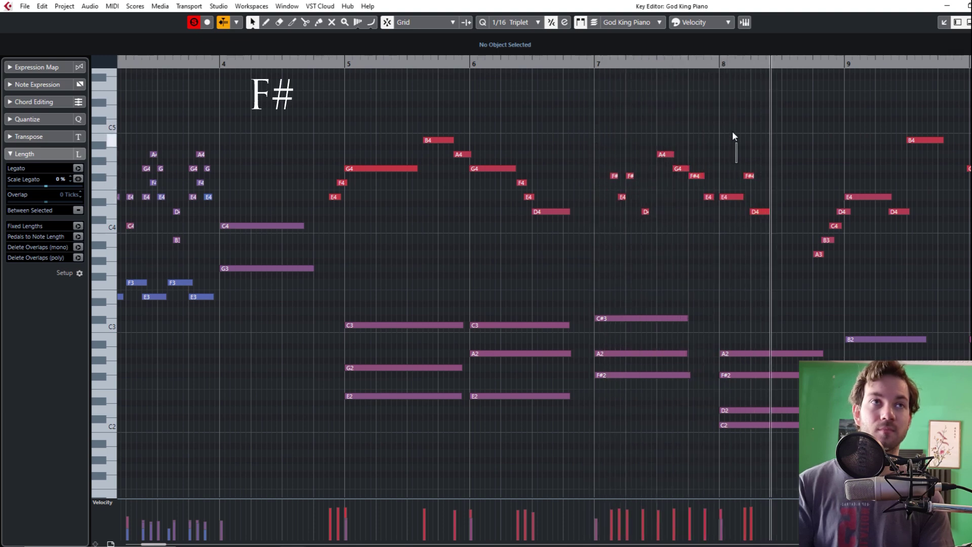
scroll(885, 203, "right", 5)
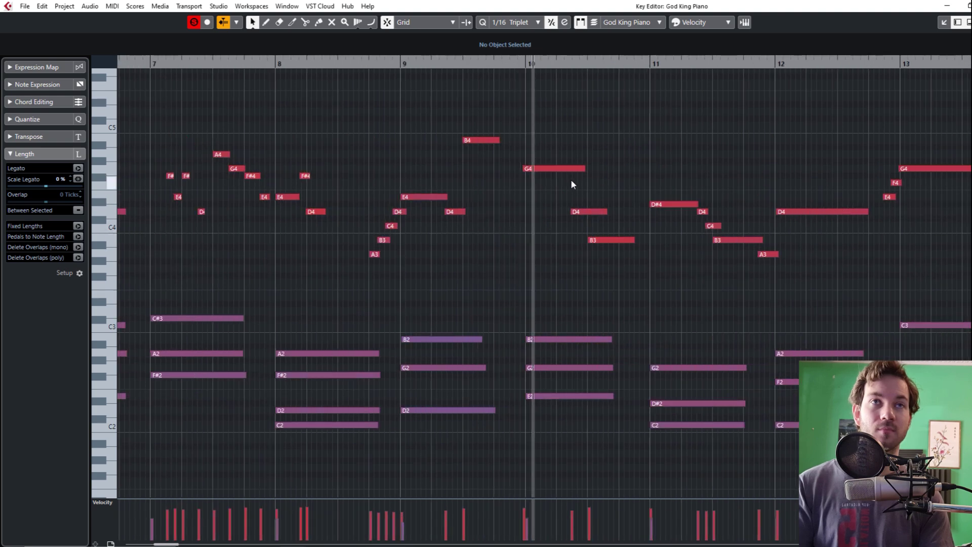
scroll(625, 252, "right", 3)
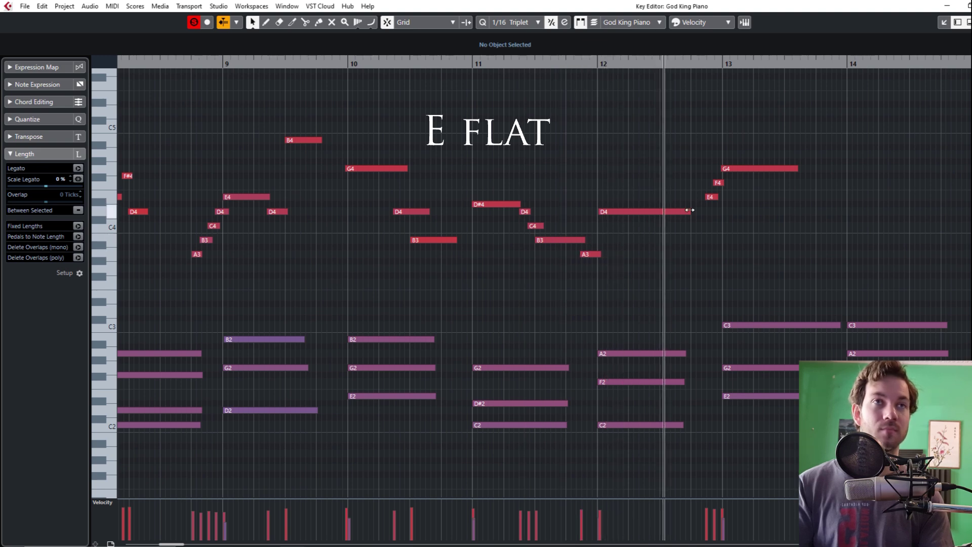
scroll(745, 212, "right", 3)
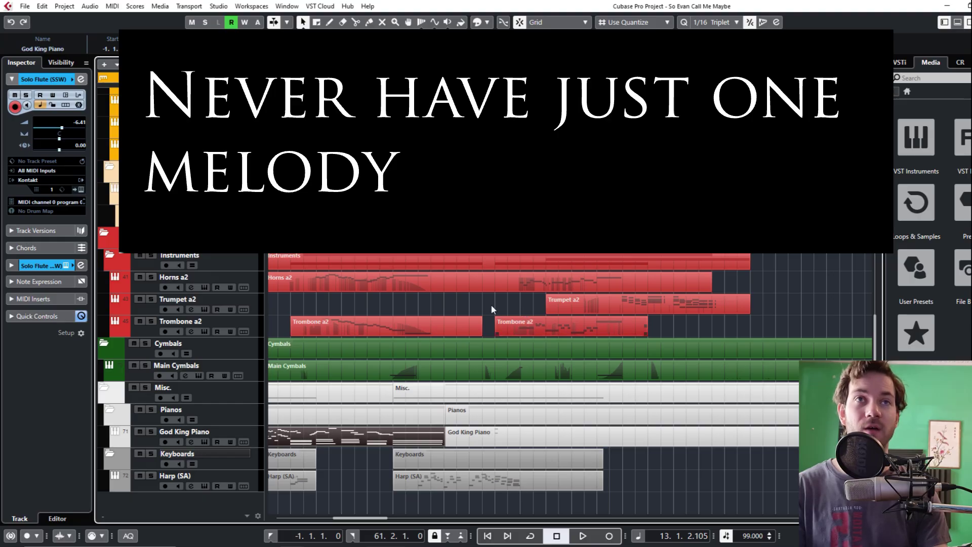
Look over the string and brass tracks in the project and open the Violin II (東京) part in the Key Editor.
scroll(485, 327, "up", 10)
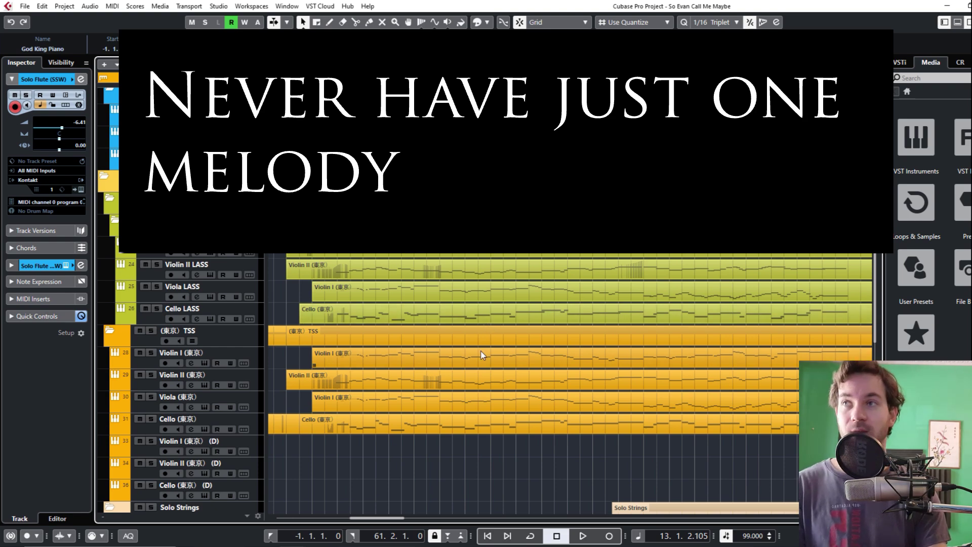
scroll(481, 354, "down", 10)
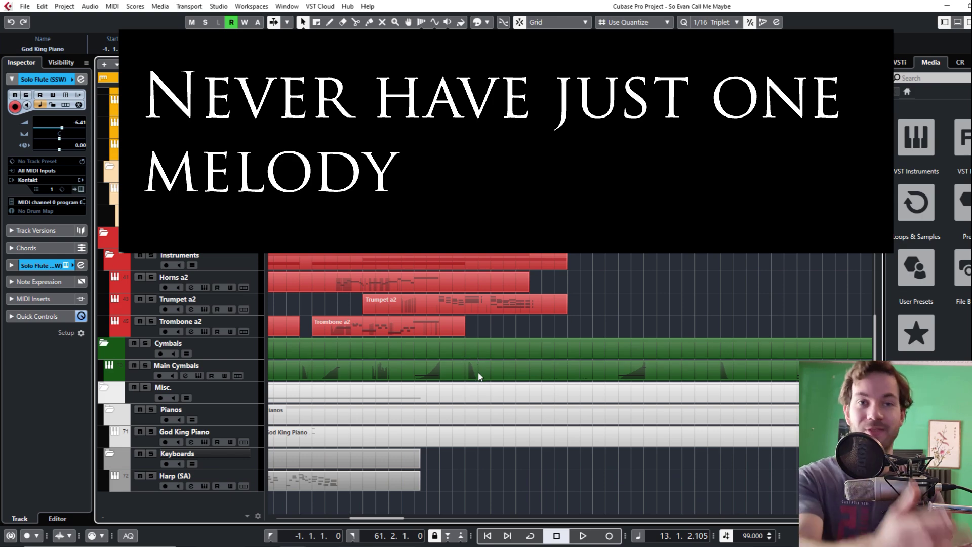
double_click(356, 287)
key("Escape")
scroll(529, 254, "up", 10)
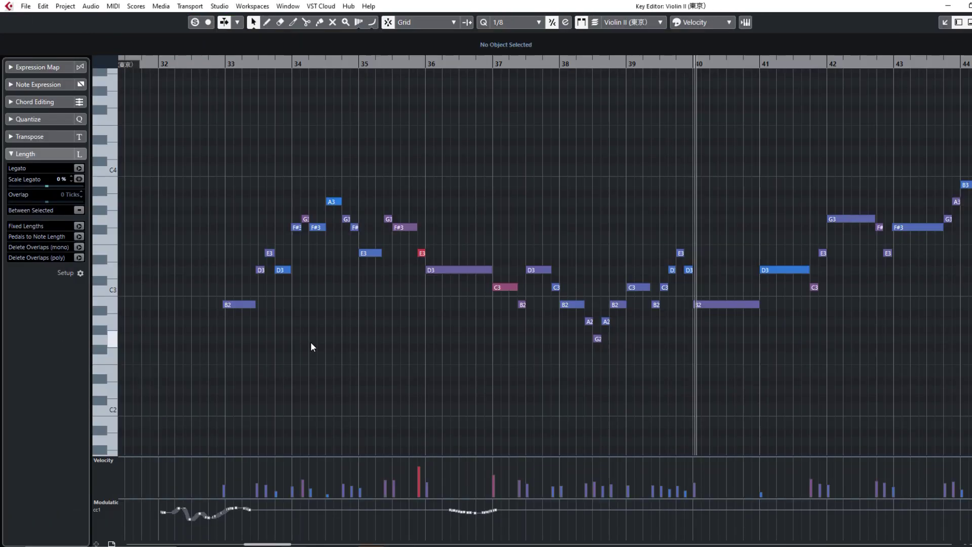
Mark the Violin II countermelody notes between bars 33 and 39, and clear the selection.
left_click_drag(211, 338, 672, 168)
left_click(265, 118)
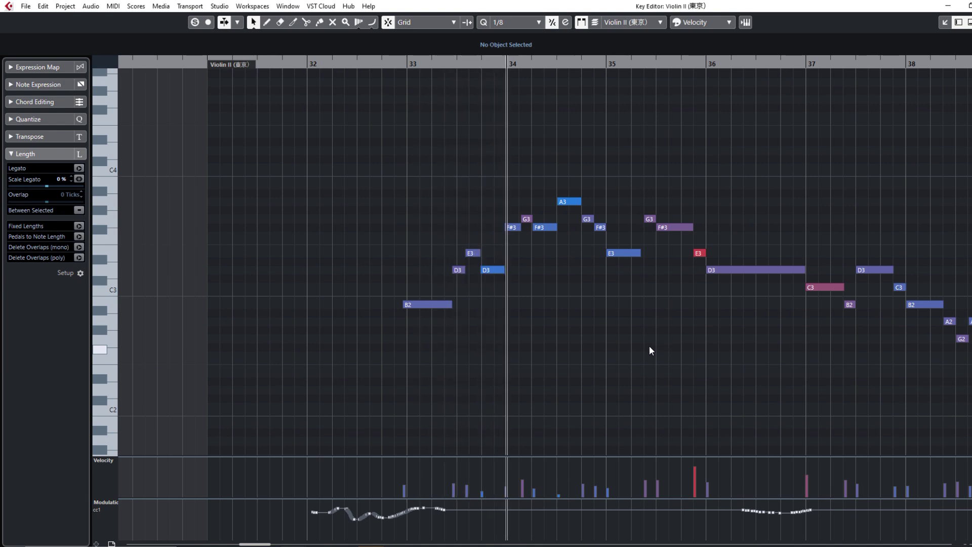
key("f")
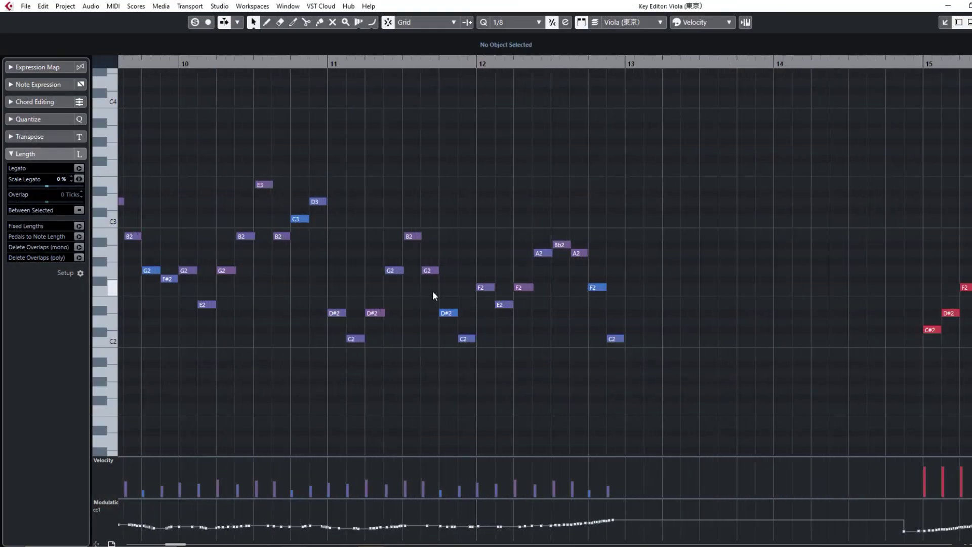
Play the Viola (東京) accompaniment line from about bar 9 to bar 13 in the Key Editor.
key("h")
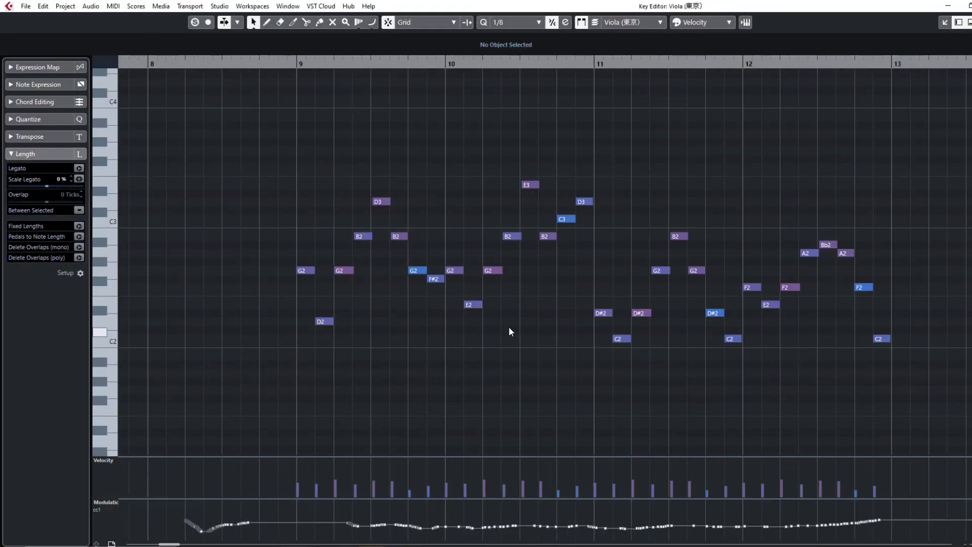
key("g")
key("space")
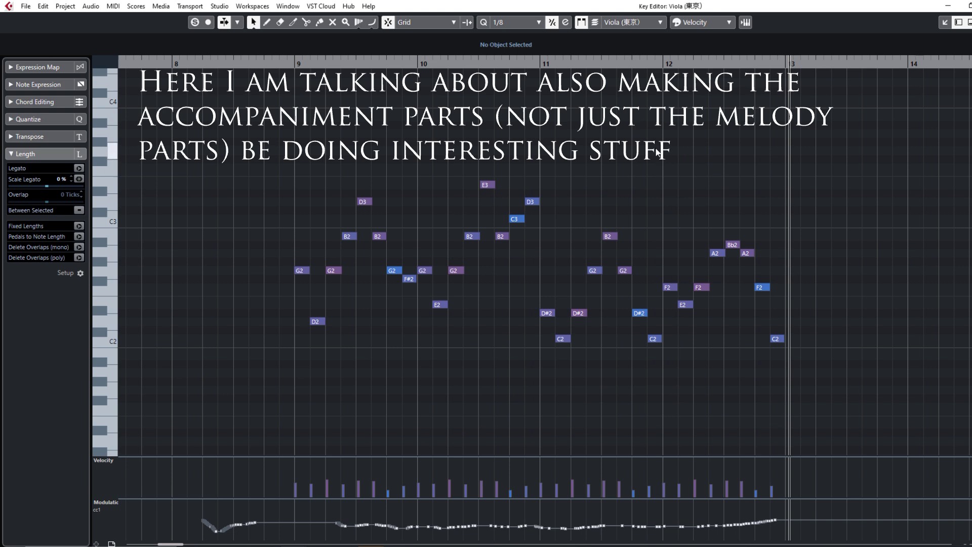
Leave the viola notes and open the Violin I, Violin II (D), Viola and Cello parts around bar 15 together in the Key Editor.
left_click_drag(575, 164, 478, 247)
left_click(478, 247)
left_click_drag(495, 223, 433, 171)
left_click(481, 165)
key("Escape")
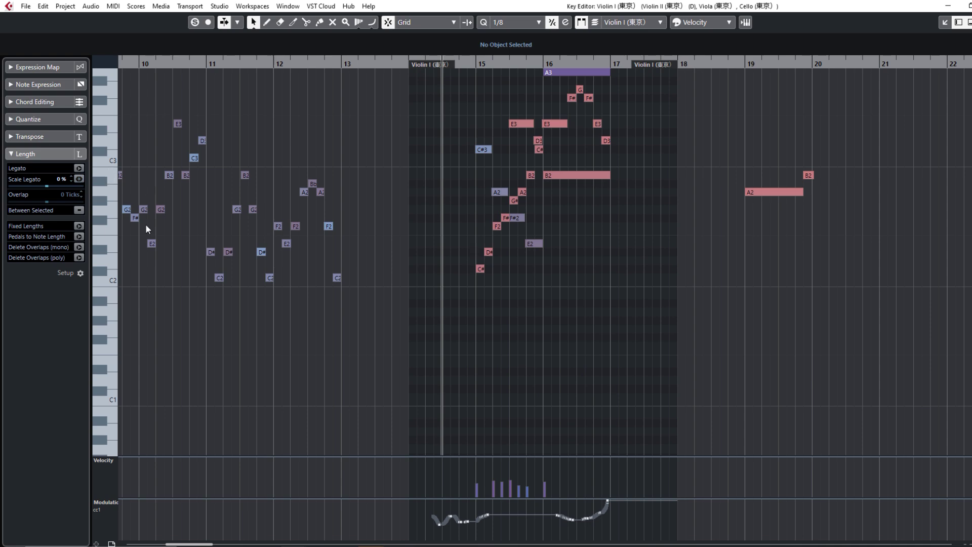
Examine how the violin, viola and cello lines move against each other between bars 15 and 17.
scroll(224, 271, "left", 3)
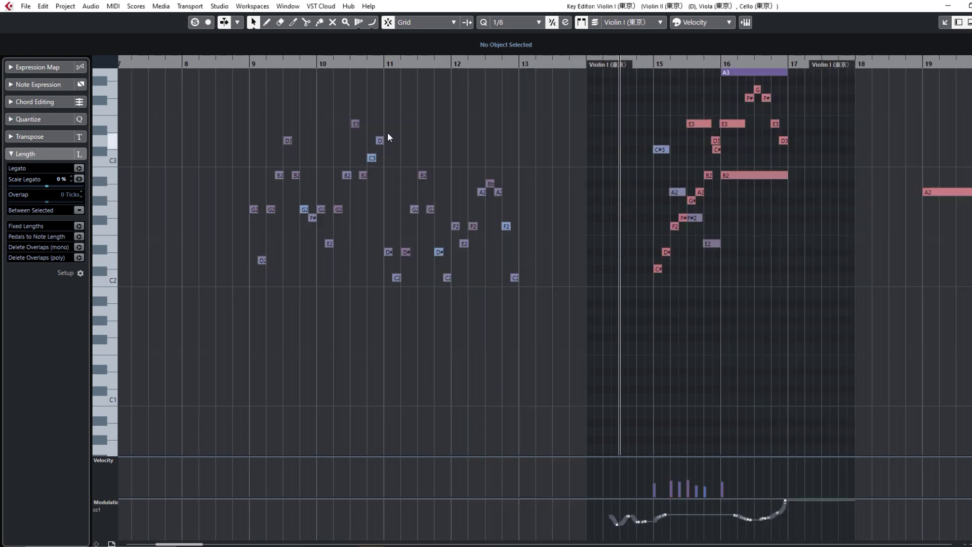
scroll(798, 314, "up", 2)
scroll(744, 319, "up", 3)
scroll(716, 318, "up", 3)
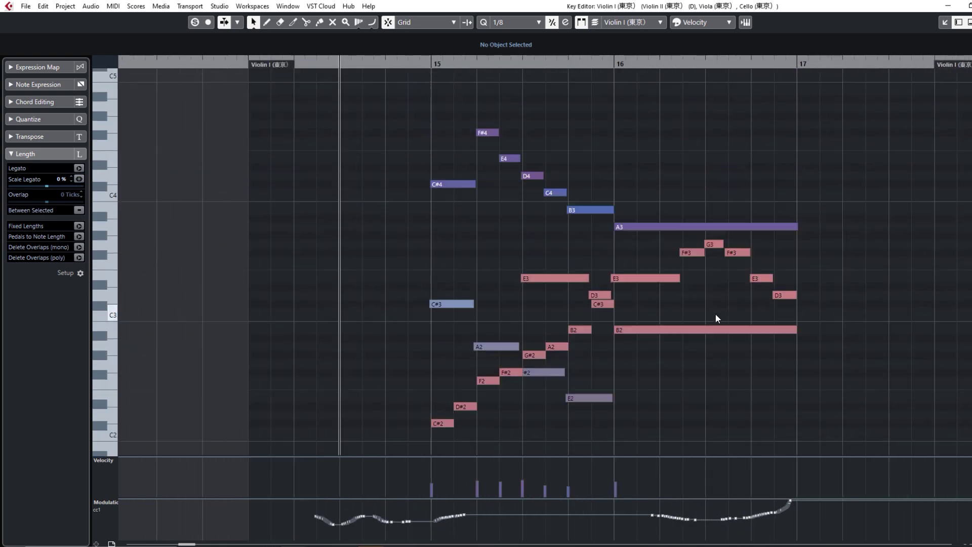
scroll(708, 319, "down", 3)
scroll(709, 319, "left", 3)
scroll(562, 349, "right", 3)
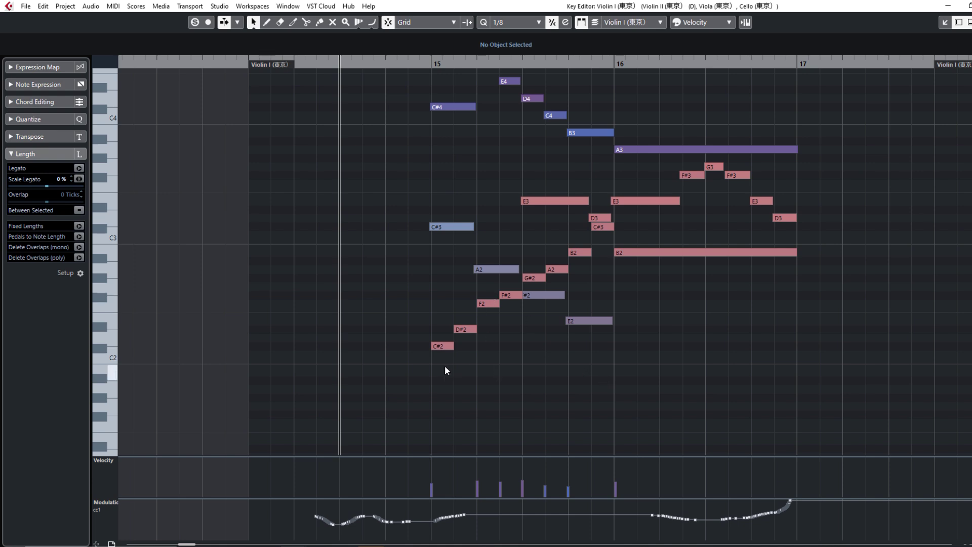
Return the playback position to bar 14 and mark out the C#4 and C#3 notes at the start of bar 15.
scroll(642, 21, "down", 2)
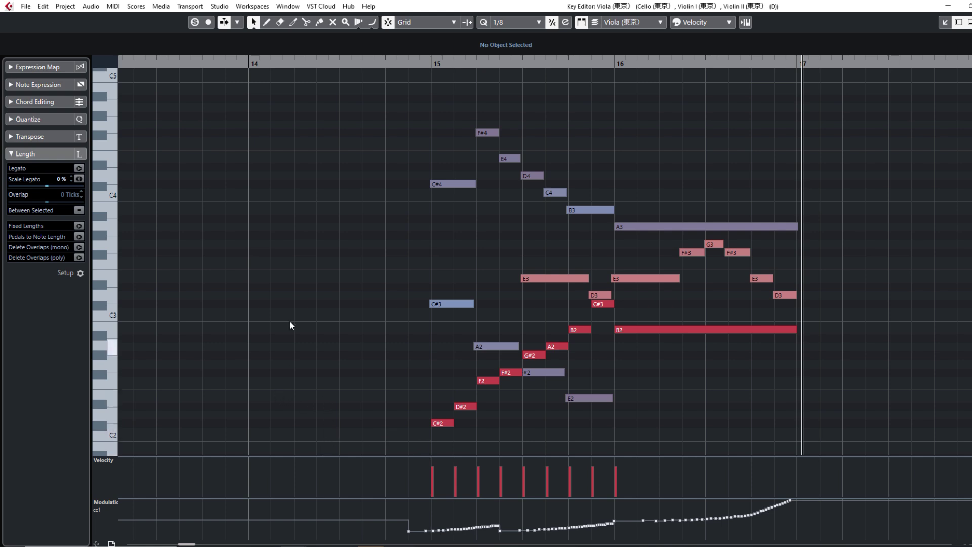
left_click(237, 65)
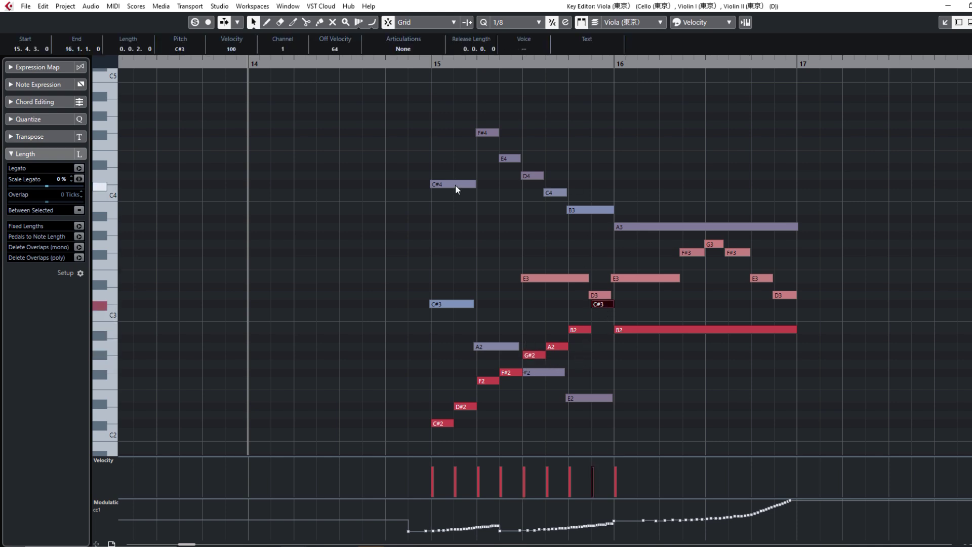
left_click_drag(437, 153, 459, 346)
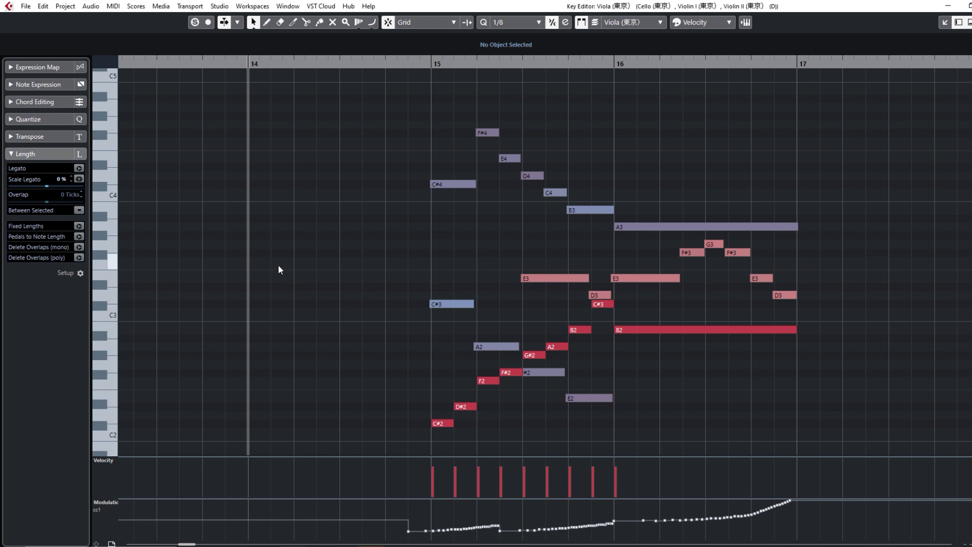
Play the combined violin, viola and cello parts from bar 13 through bar 17 in the Key Editor.
left_click_drag(158, 61, 138, 72)
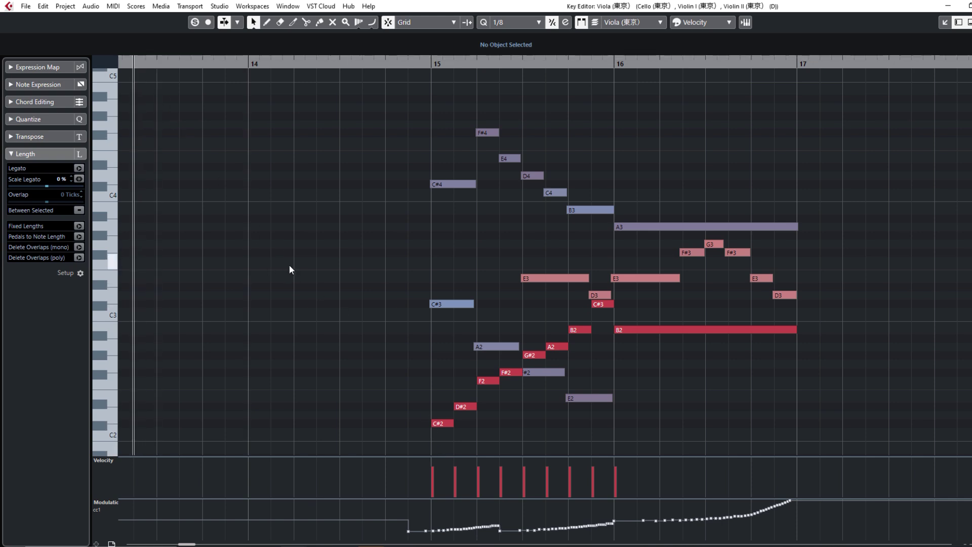
key("space")
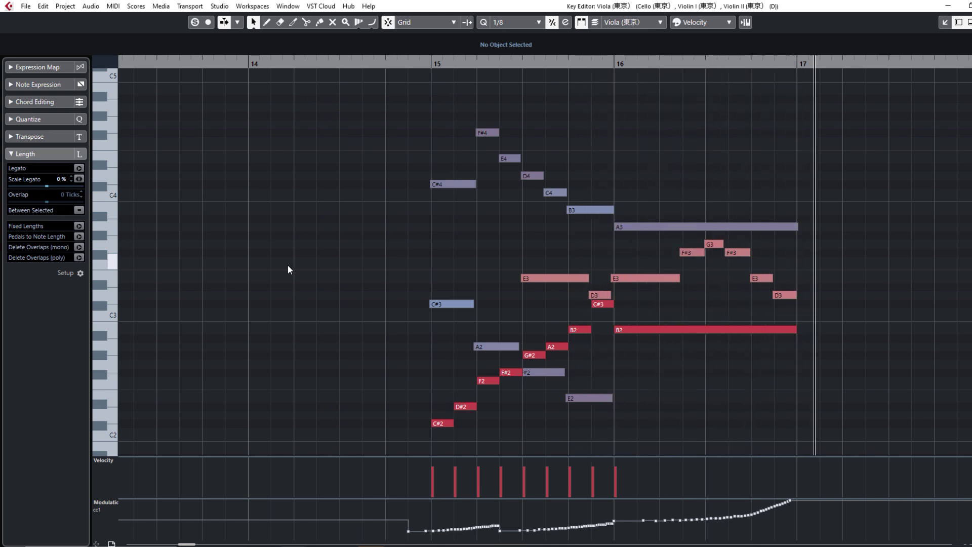
Try lowering the viola's G#2 and C#3 in bar 15 by a semitone and play the passage from late bar 14.
left_click(601, 304)
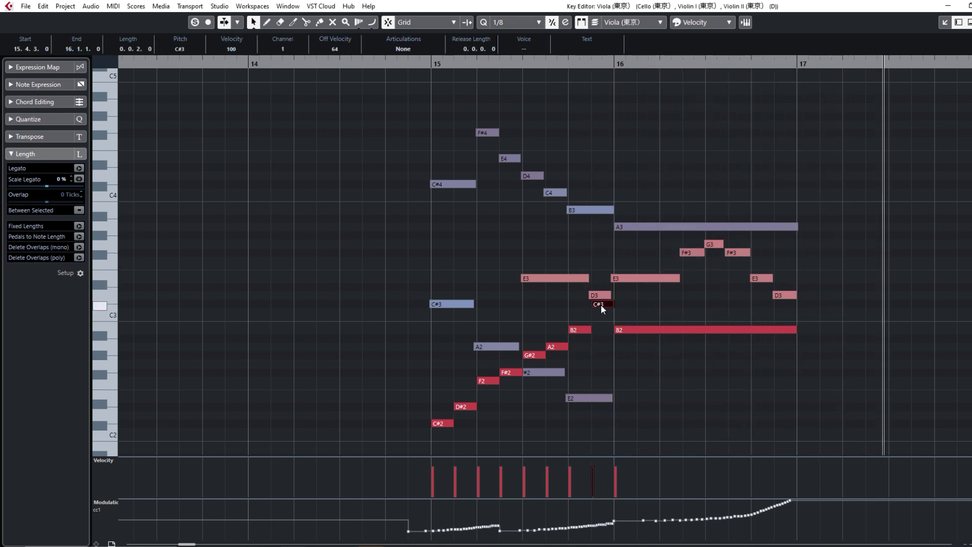
left_click(530, 356, "shift")
key("Down")
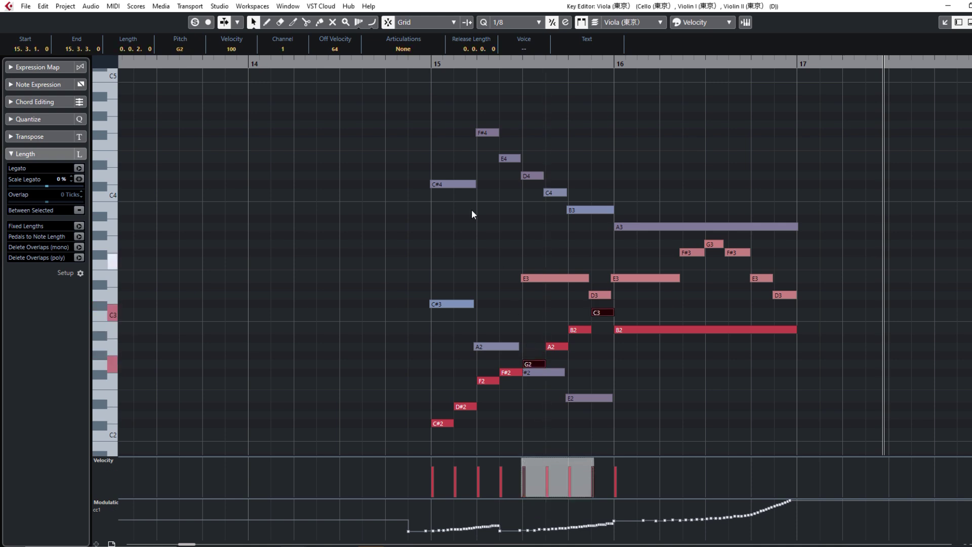
left_click(385, 63)
key("space")
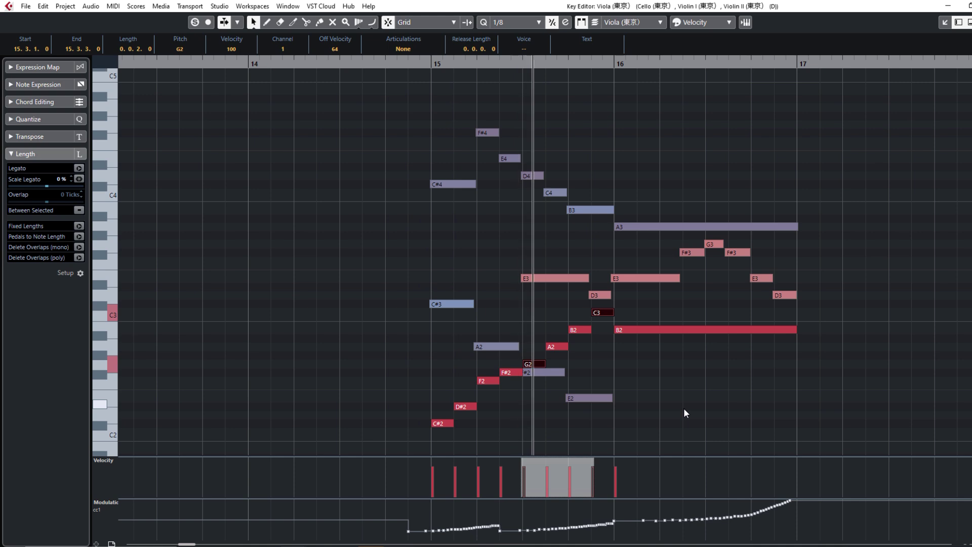
Stop playback and undo the semitone change to the two viola notes in bar 15.
left_click(664, 375)
key("space")
key("ctrl+z")
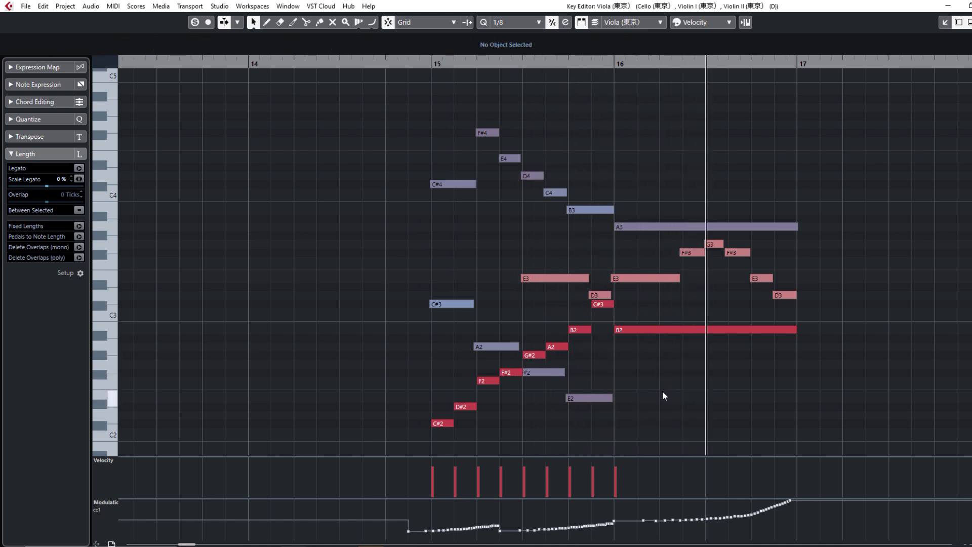
Leave the Key Editor for the project arrangement and deselect the string parts.
left_click(474, 408)
left_click(500, 445)
key("Escape")
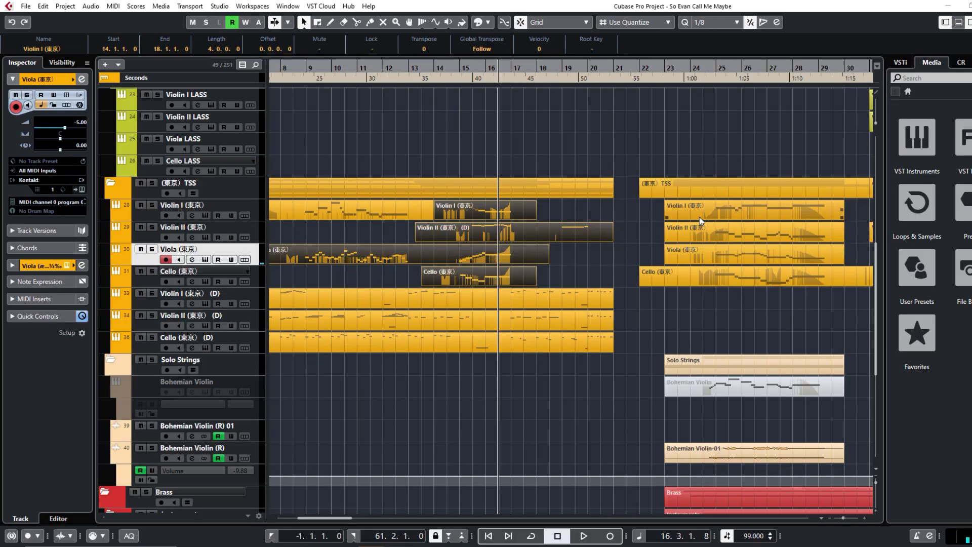
left_click(563, 266)
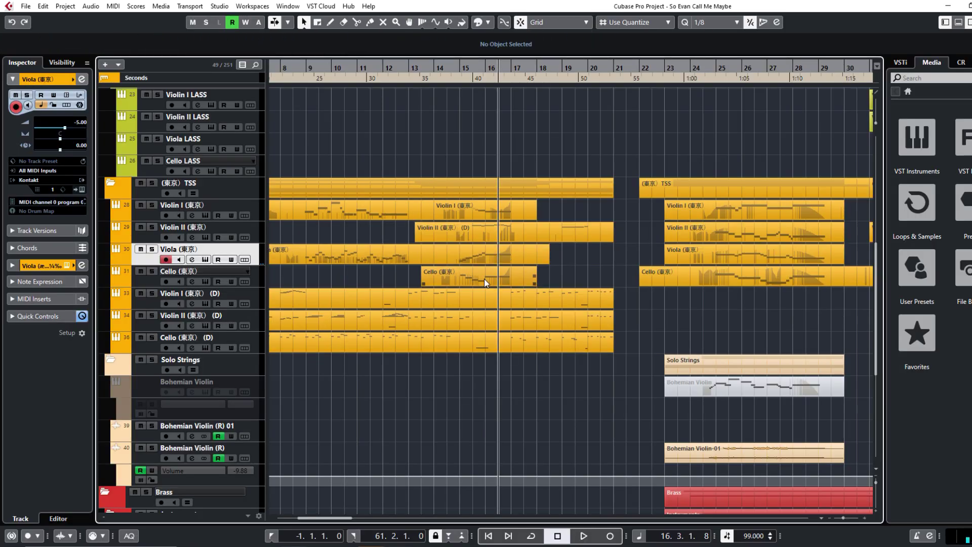